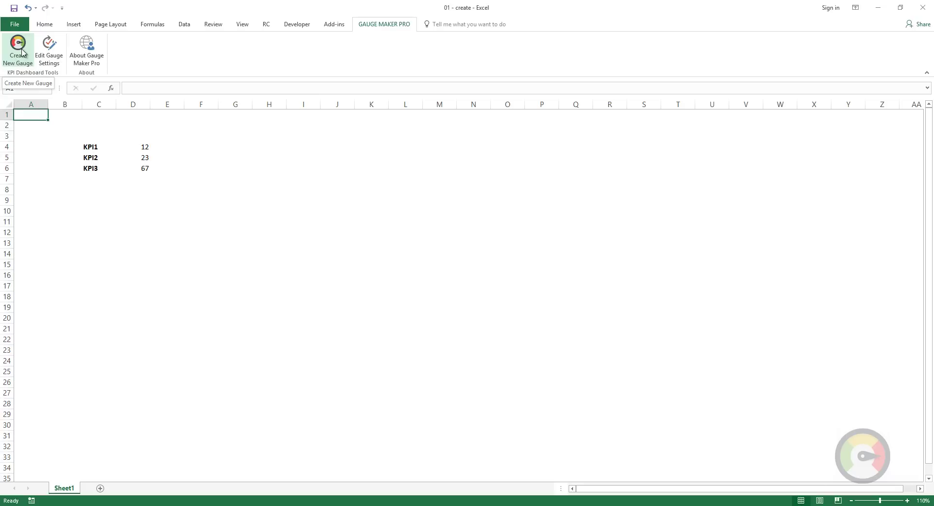
Step: Create a default gauge named GAUGE-01 reading 55 and place it beside the KPI list
click(22, 53)
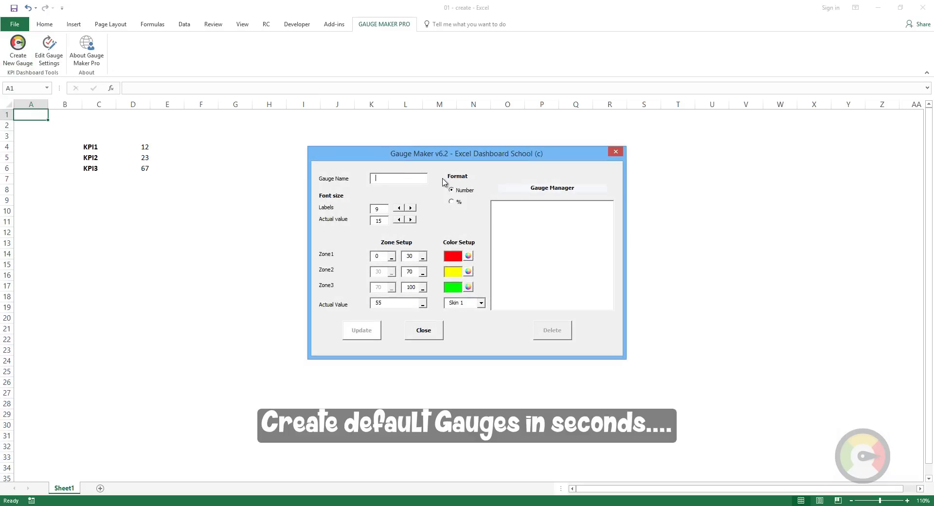
text(GAUGE-01)
click(361, 331)
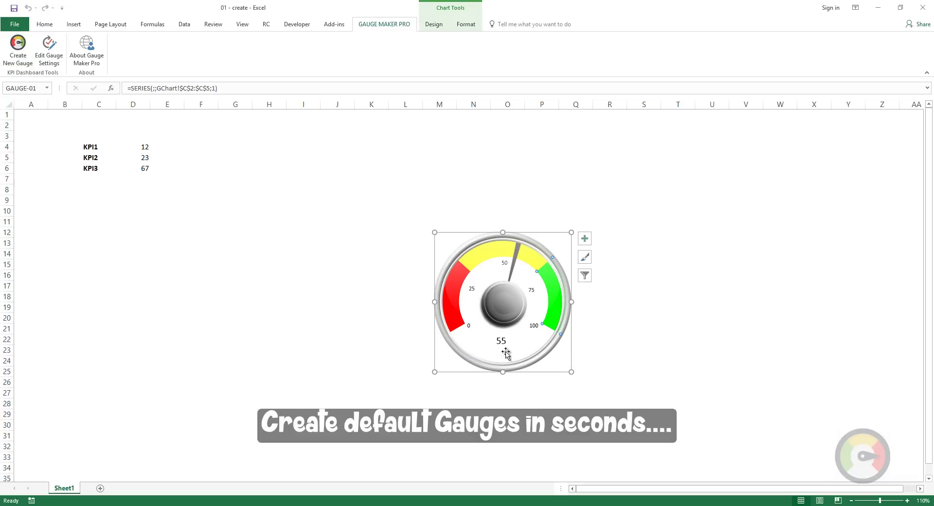
drag(538, 372, 298, 271)
click(405, 286)
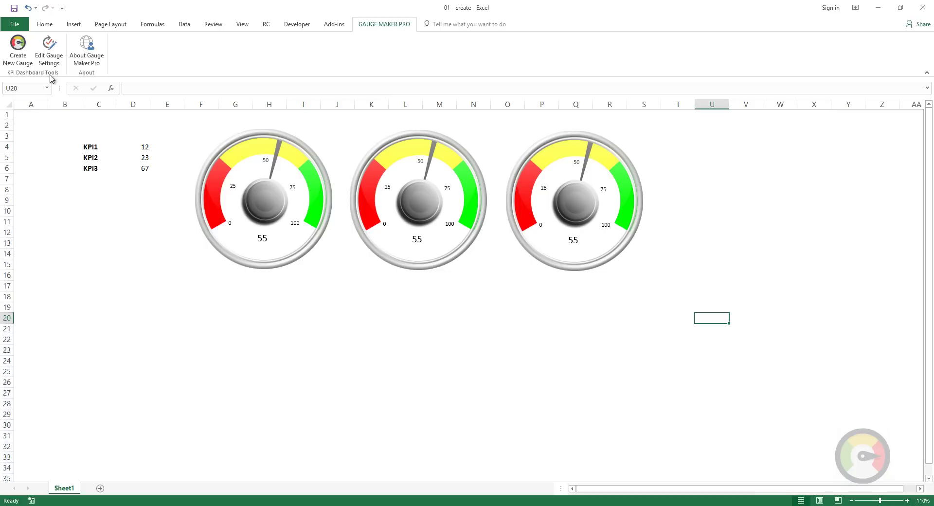
Step: Link GAUGE-01's actual value to cell D4 so it reads 12
click(48, 49)
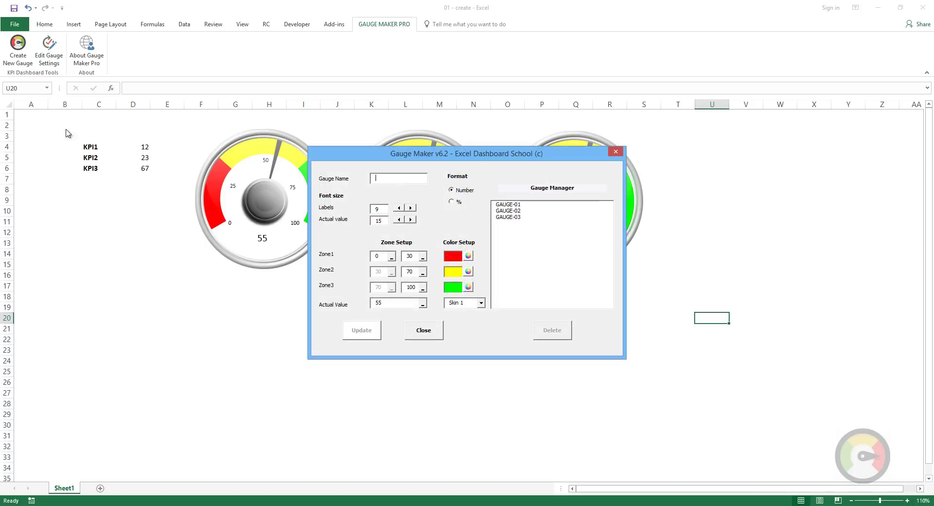
click(520, 205)
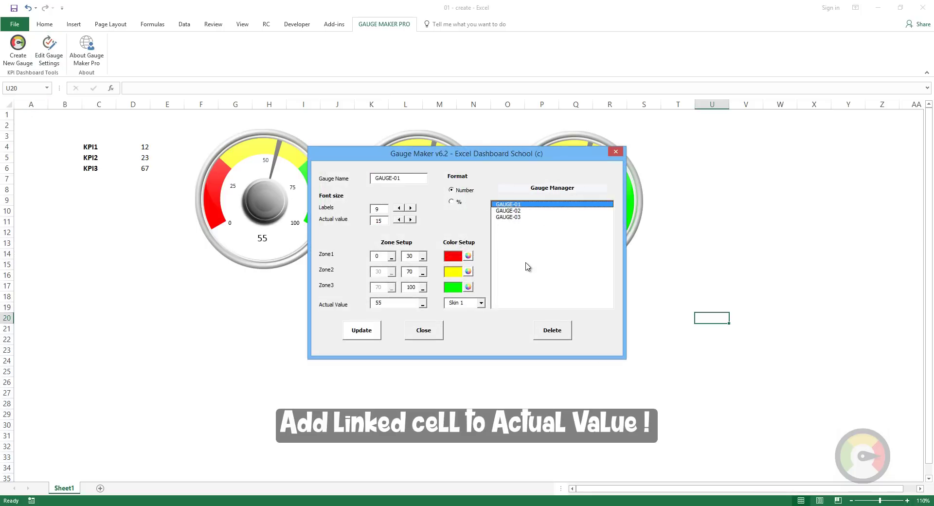
click(423, 303)
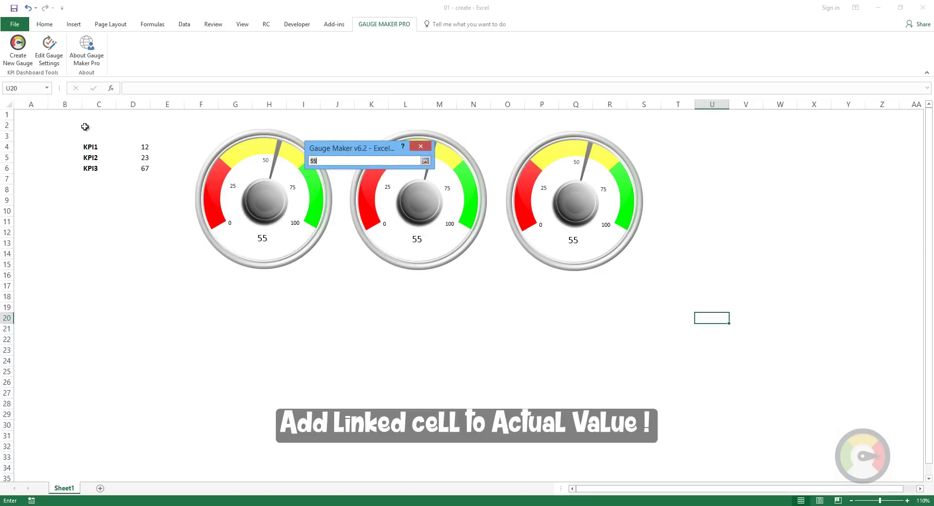
click(134, 147)
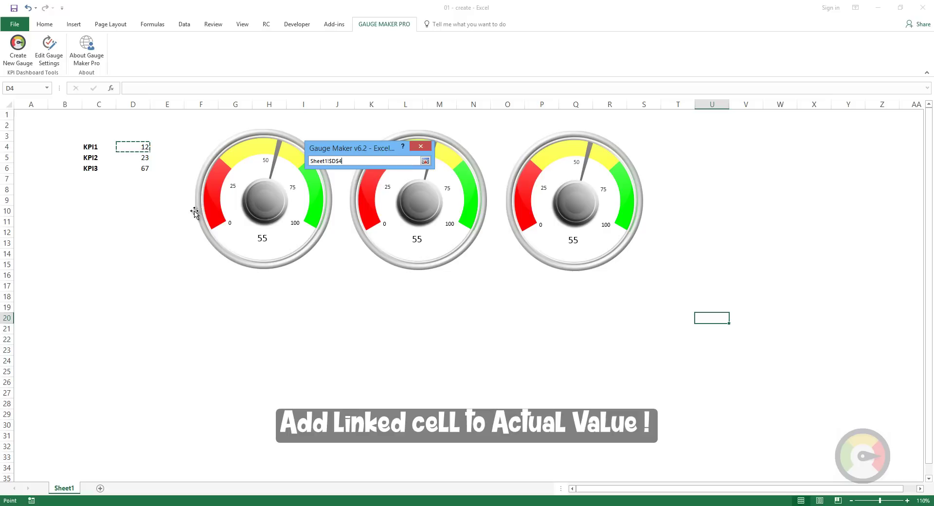
click(426, 162)
click(369, 334)
click(366, 330)
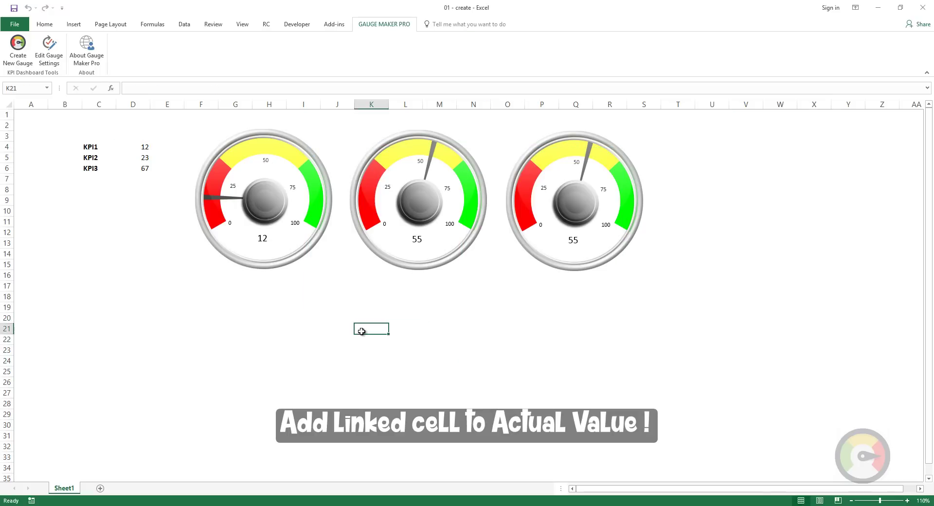
Step: Link GAUGE-02's actual value to cell D5 so it reads 23
click(55, 59)
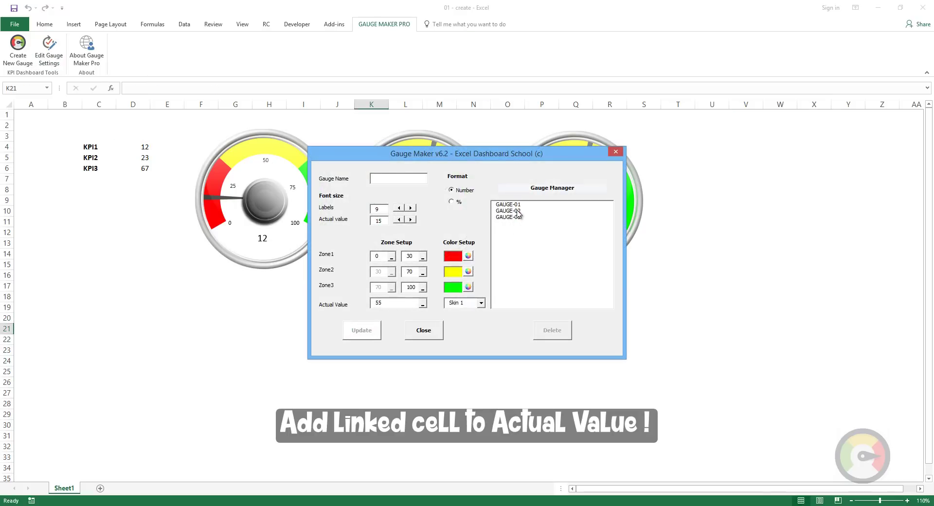
click(508, 211)
click(423, 304)
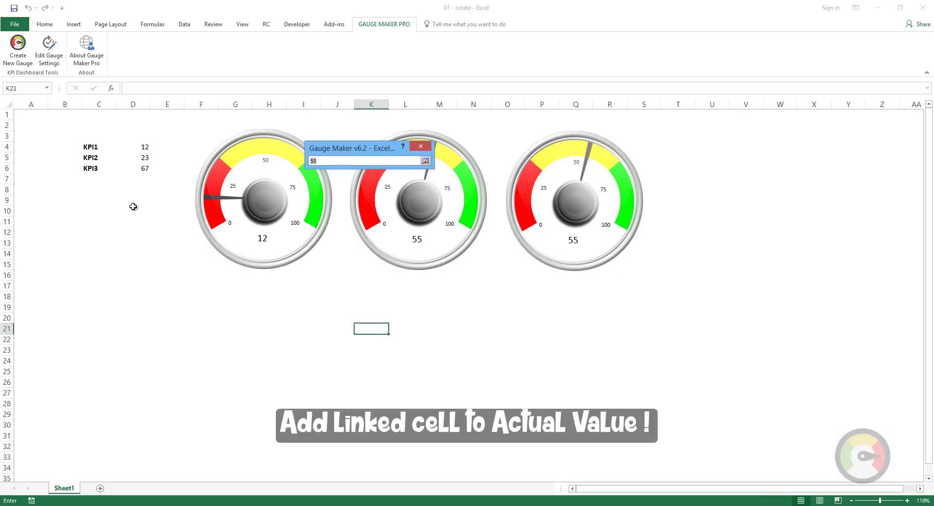
click(142, 155)
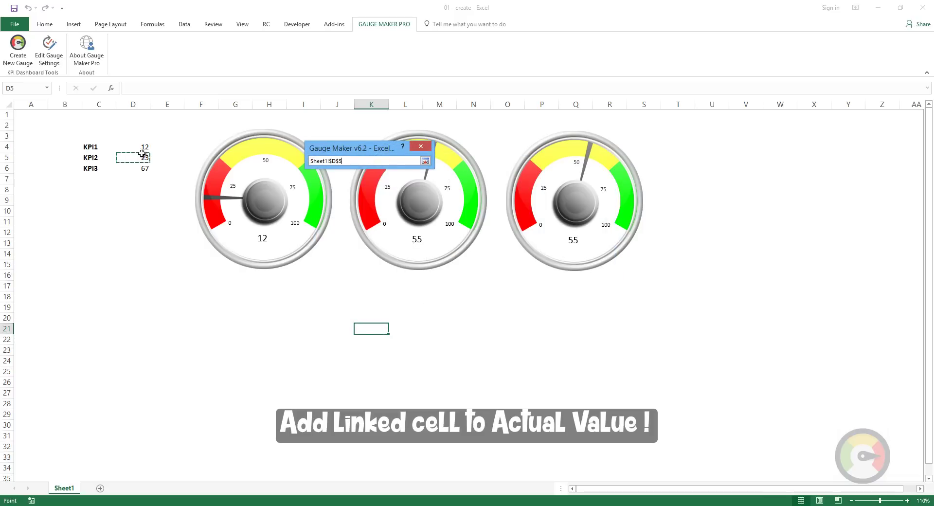
click(426, 162)
click(365, 329)
click(365, 335)
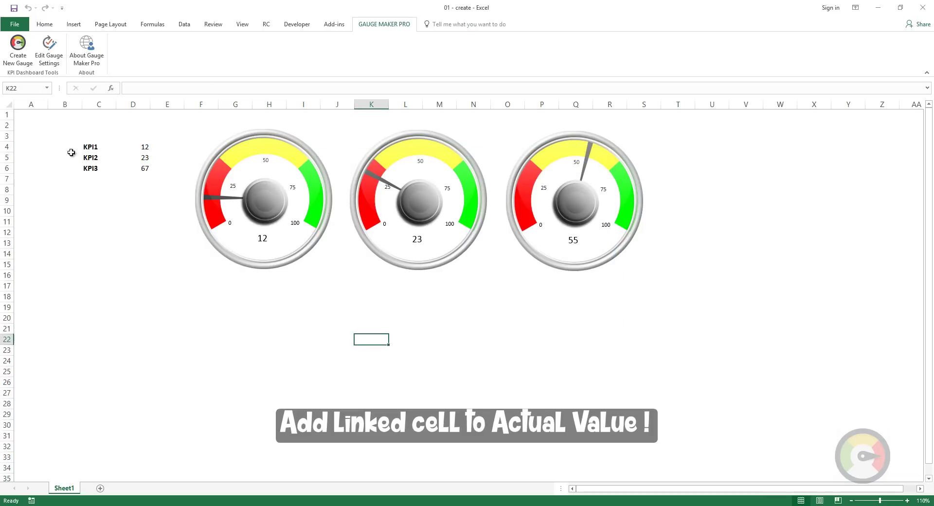
Step: Link GAUGE-03's actual value to cell D6 so it reads 67, then select cell D5
click(48, 48)
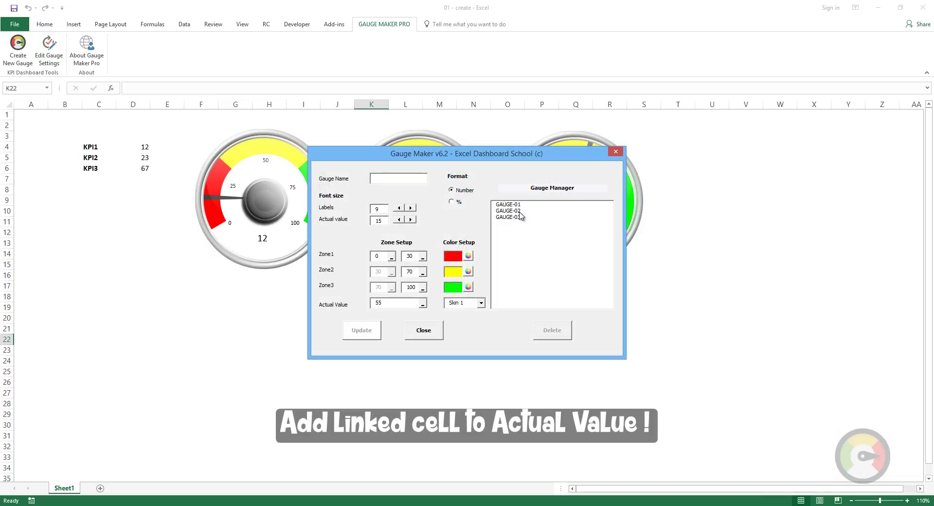
click(520, 216)
click(422, 304)
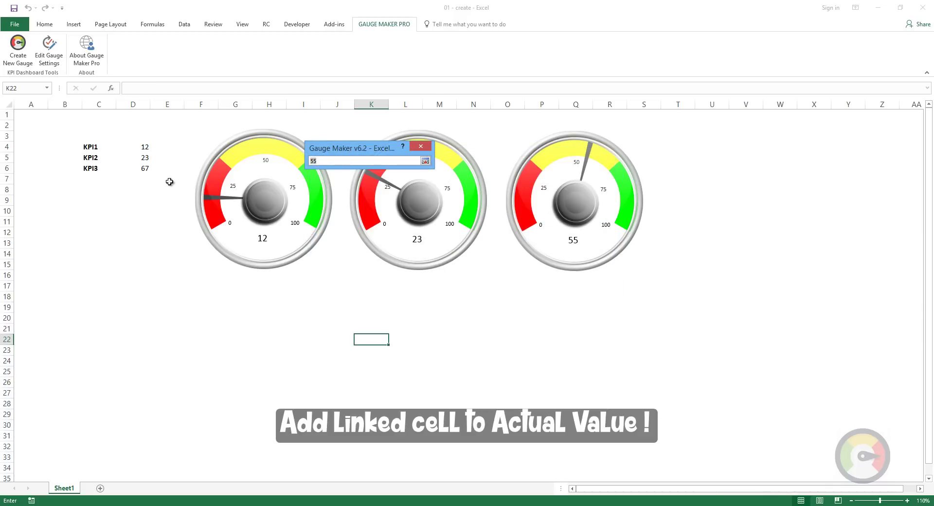
click(140, 169)
click(425, 161)
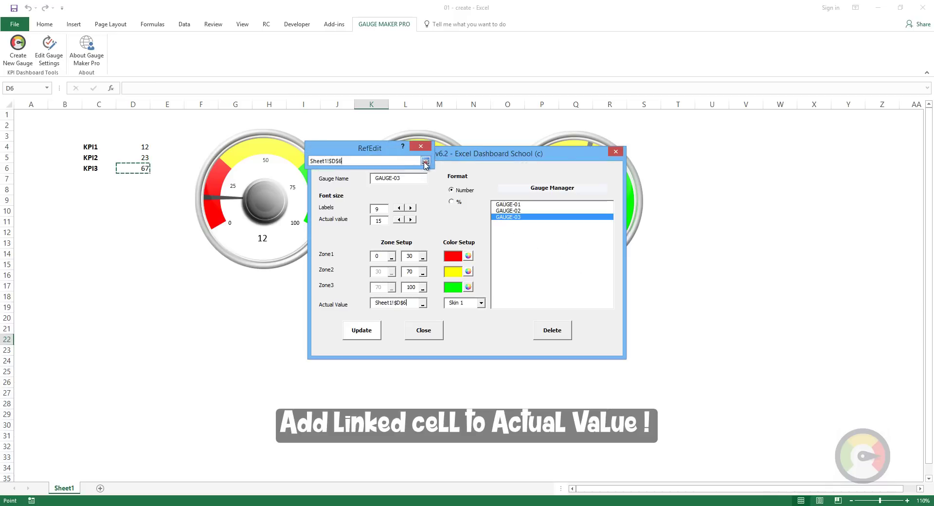
click(361, 331)
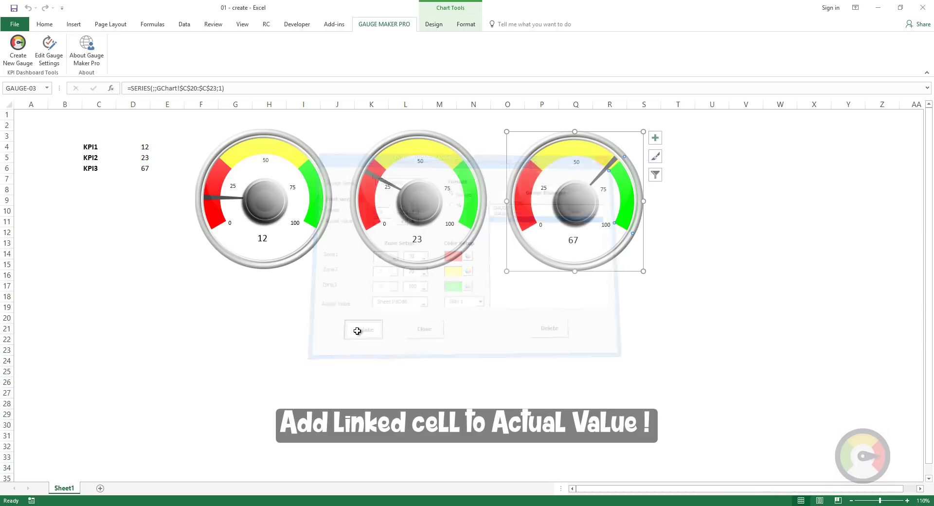
click(131, 161)
Step: Enter 45 for KPI2 in D5, 88 for KPI1 in D4 and 11 for KPI3 in D6
text(45)
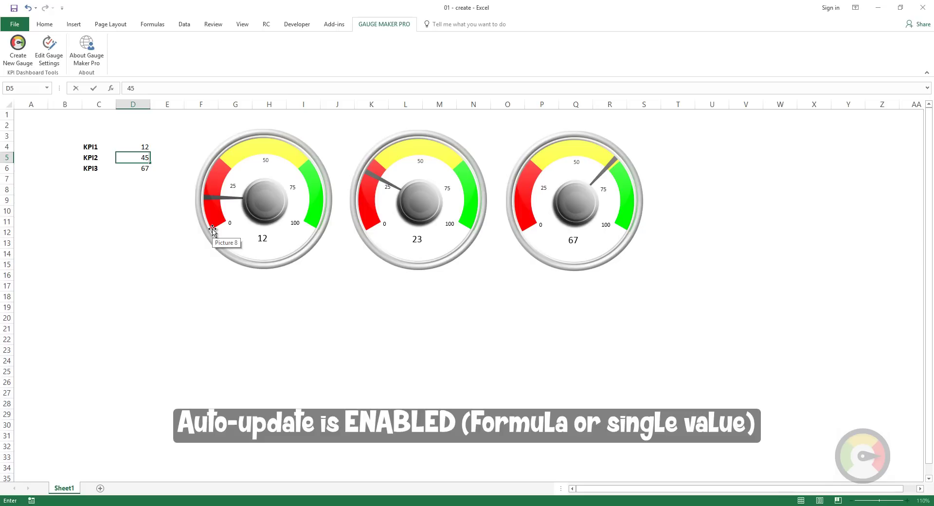
key(Return)
key(Up)
key(Up)
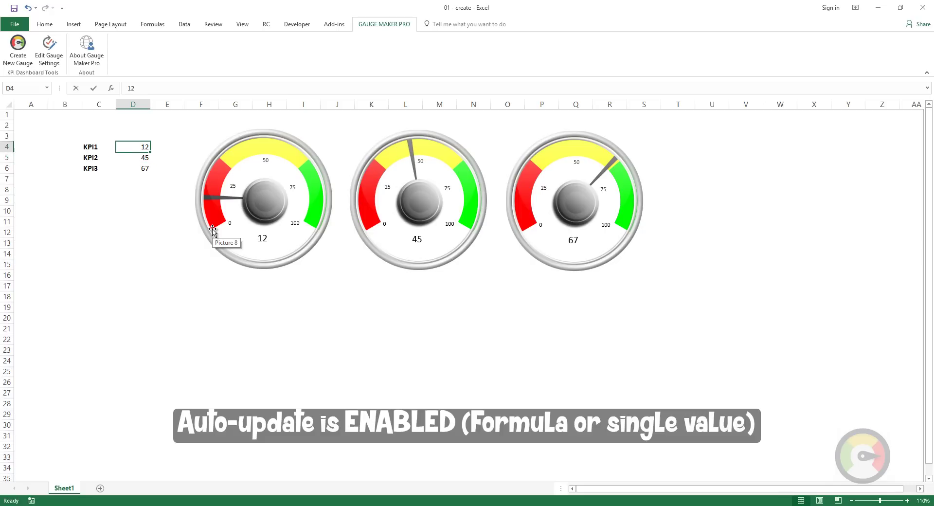
text(88)
key(Return)
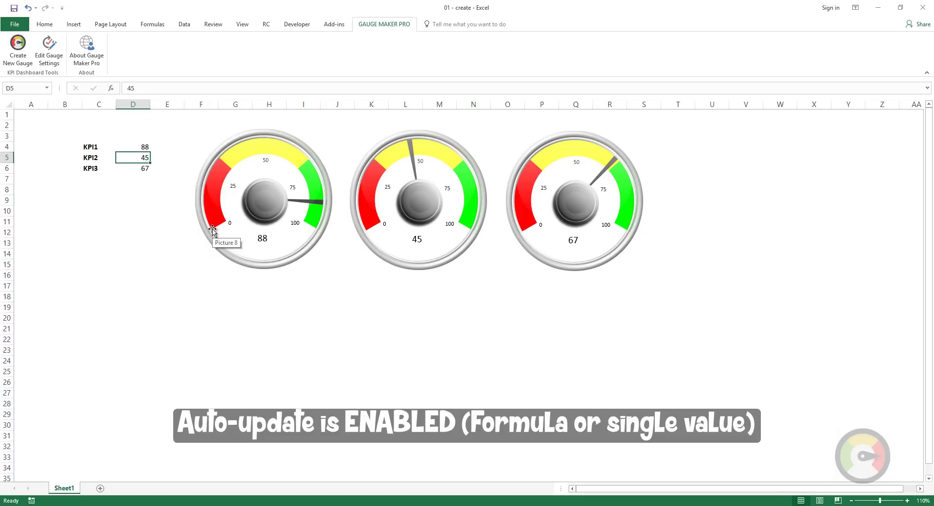
key(Down)
text(11)
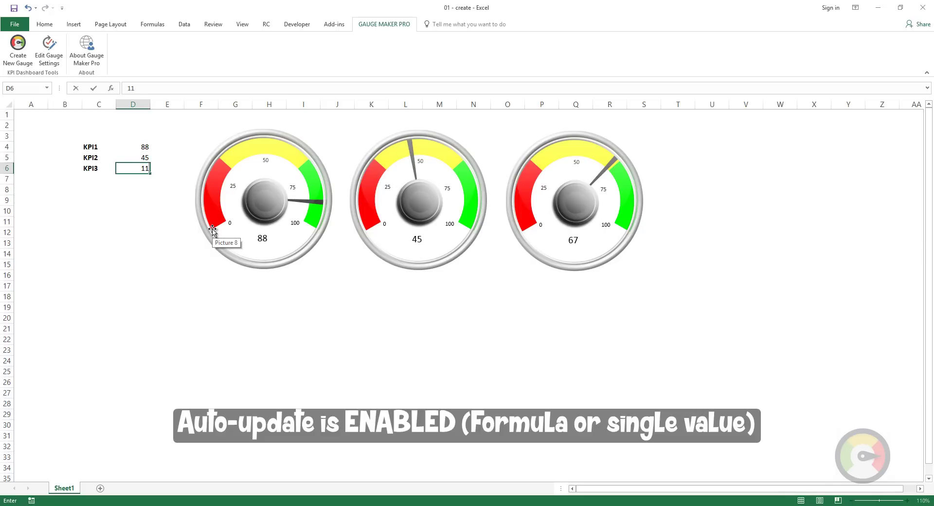
key(Up)
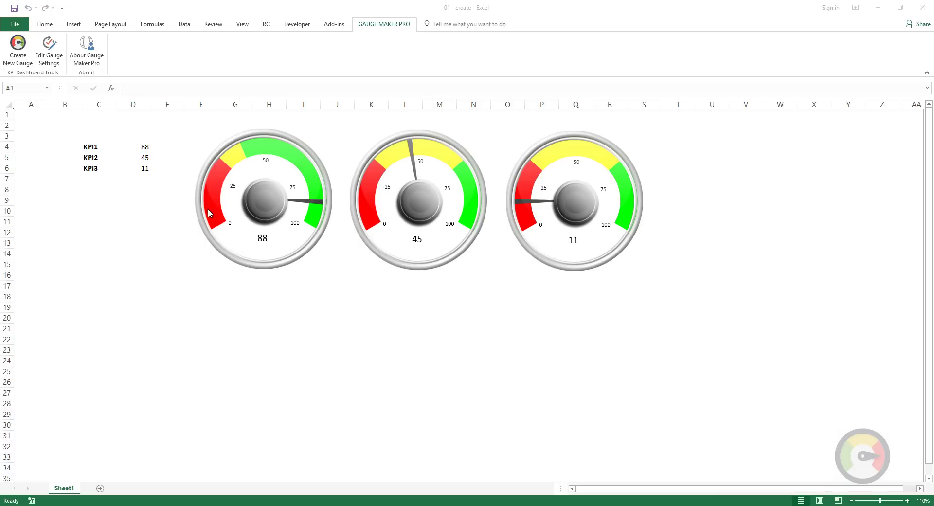
Step: Set GAUGE-01's zone end values to 40, 55 and 90
key(ctrl+Home)
click(45, 51)
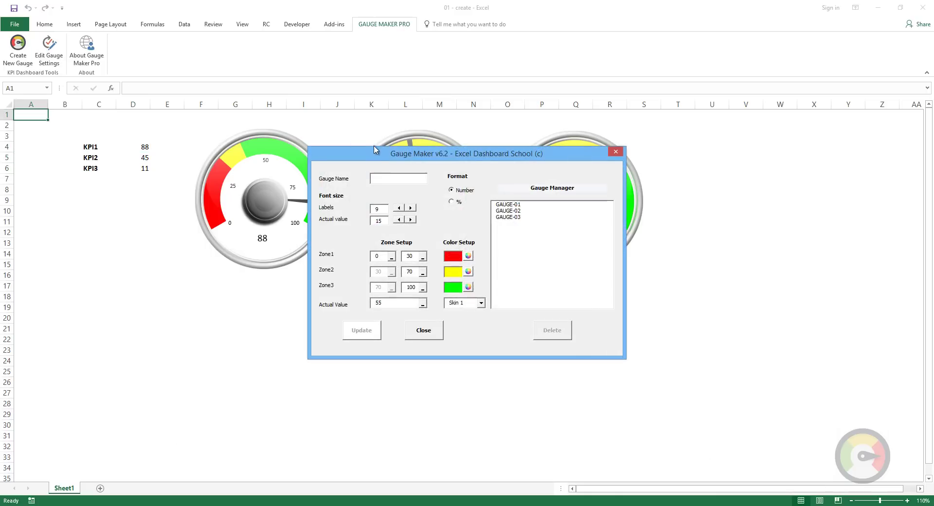
drag(387, 156, 421, 113)
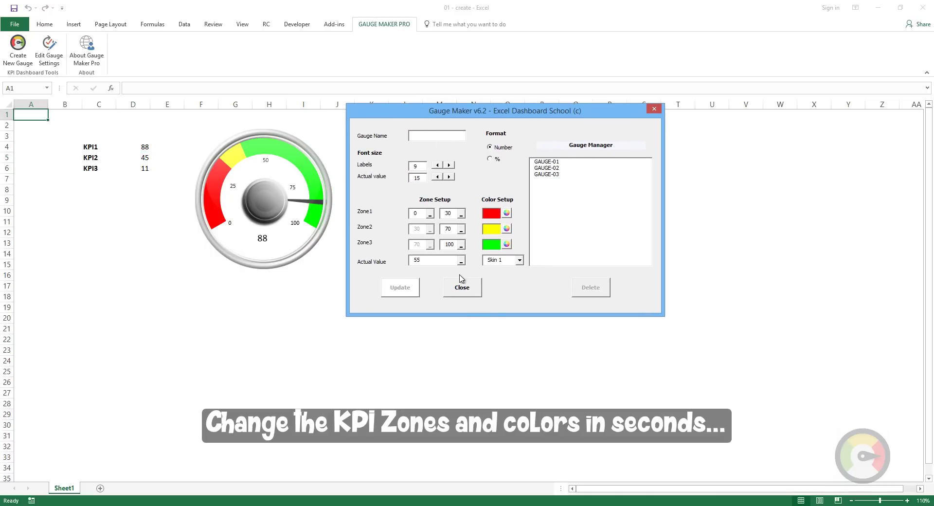
click(563, 162)
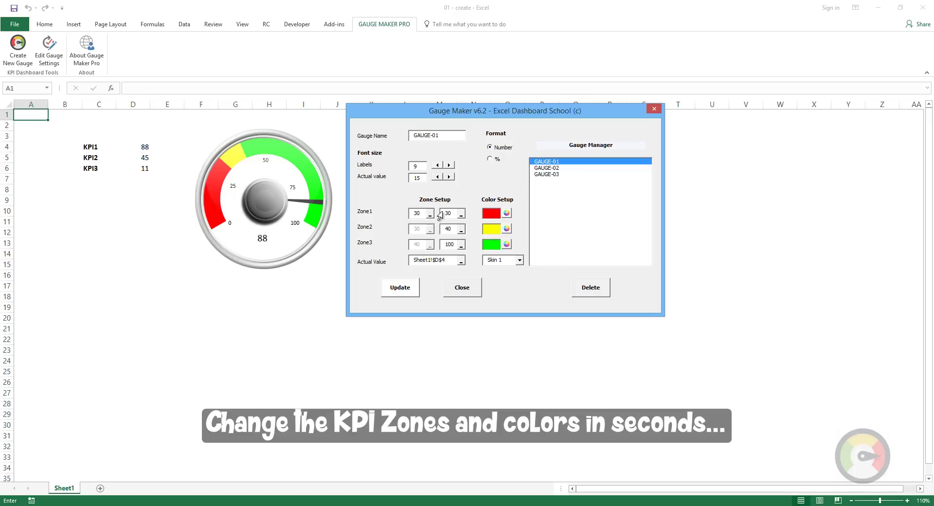
key(BackSpace)
key(BackSpace)
text(4)
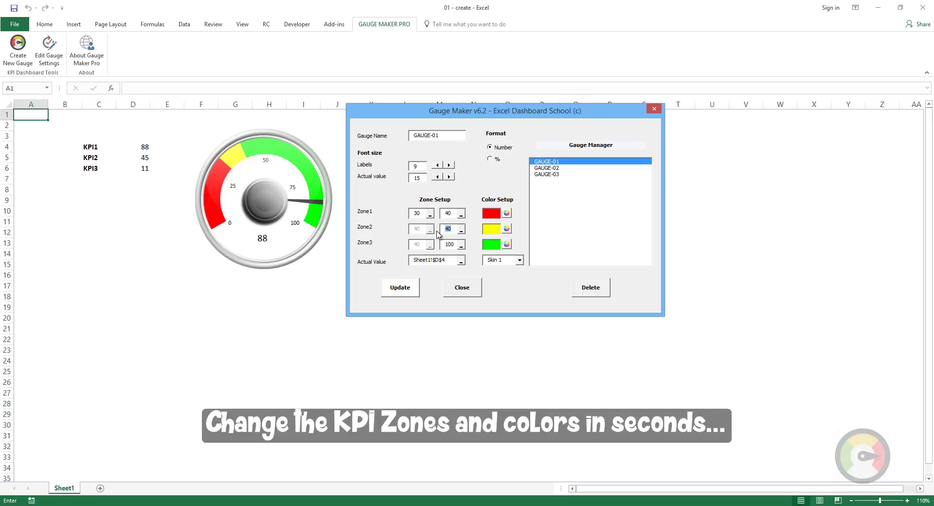
text(55)
key(Tab)
text(0)
Step: Make GAUGE-01's middle zone green, keep the third zone red, and apply
click(506, 244)
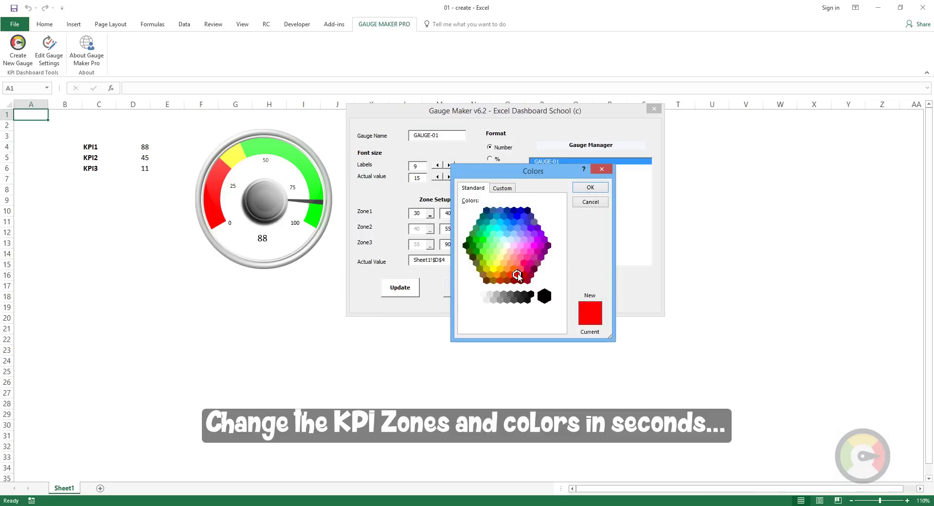
click(579, 189)
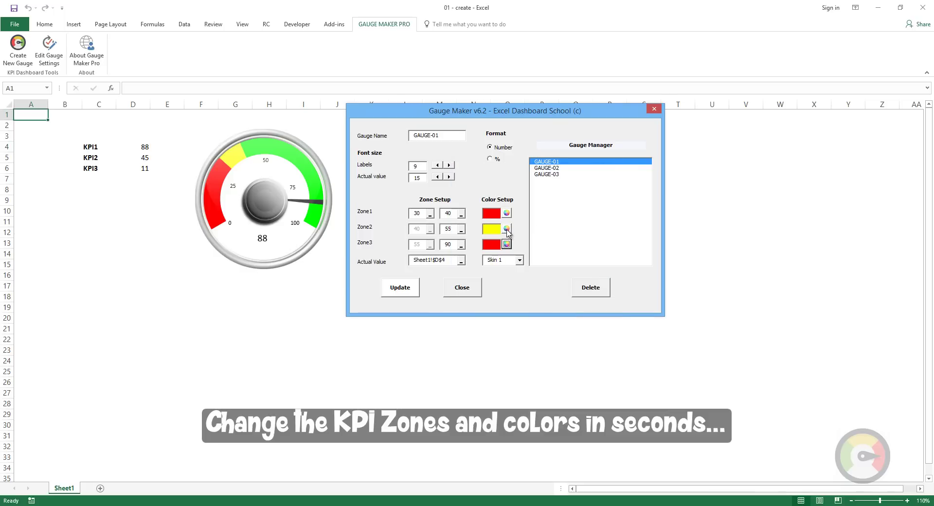
click(507, 229)
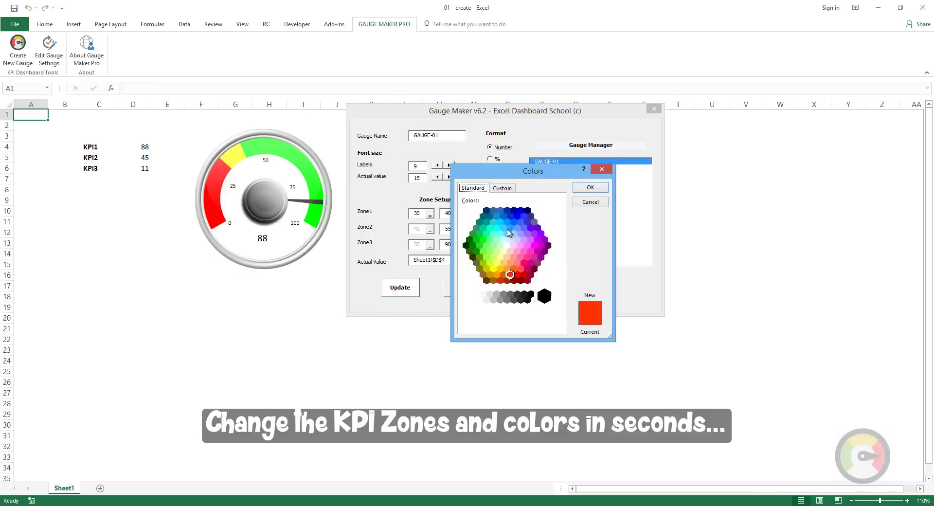
click(483, 238)
click(590, 187)
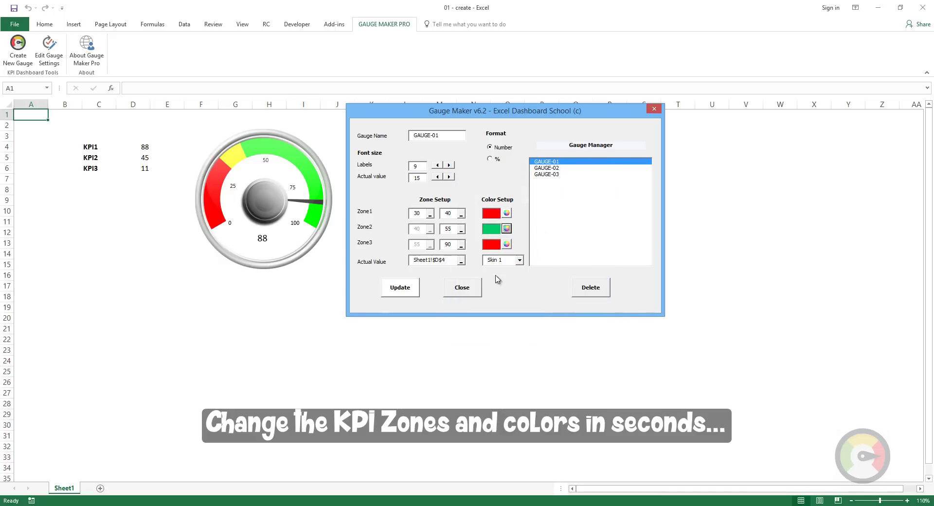
click(403, 295)
click(411, 318)
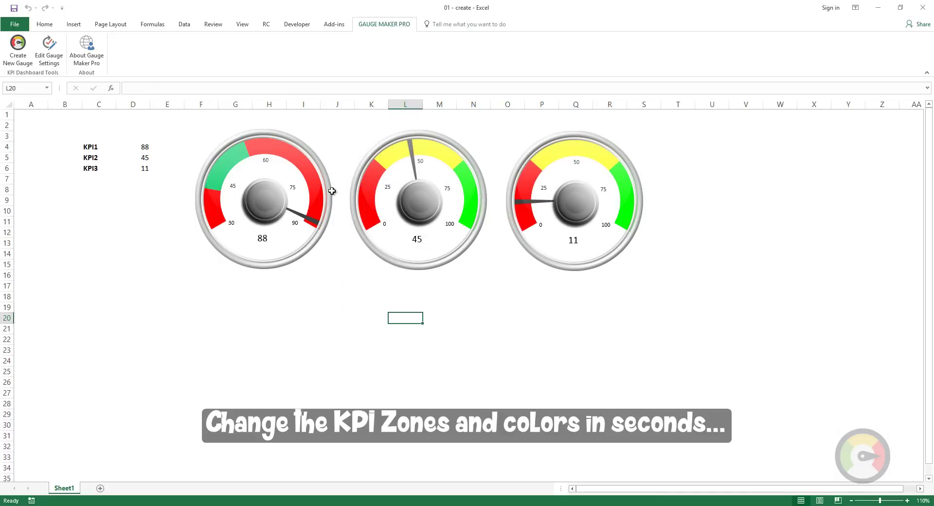
Step: Change KPI1 in cell D4 to 40
click(144, 147)
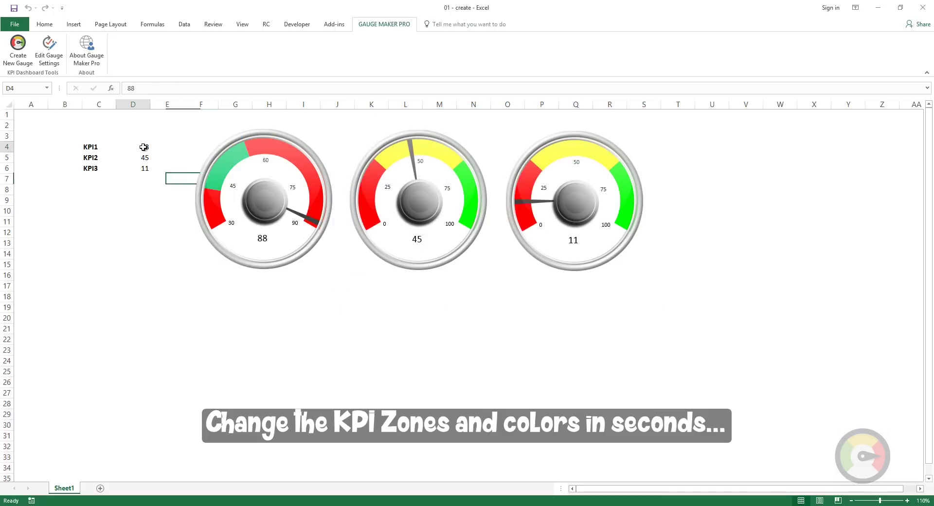
text(34)
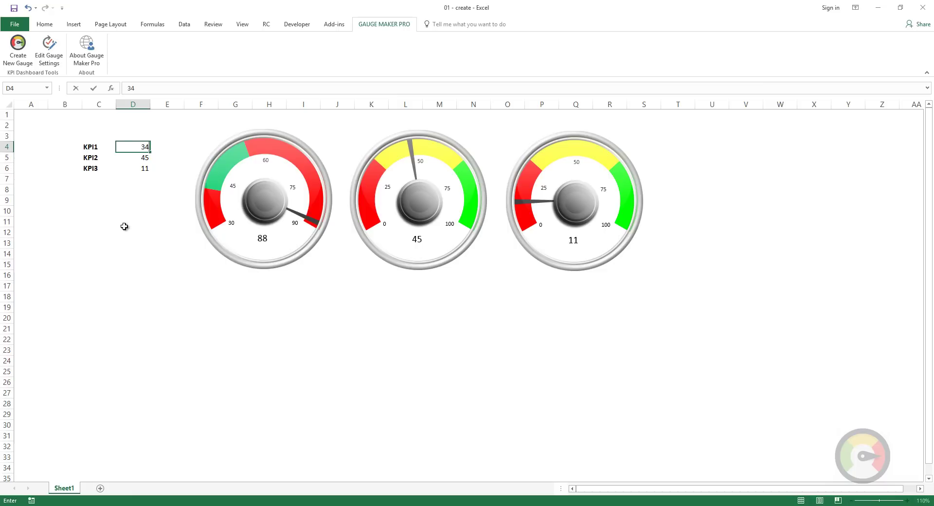
click(125, 226)
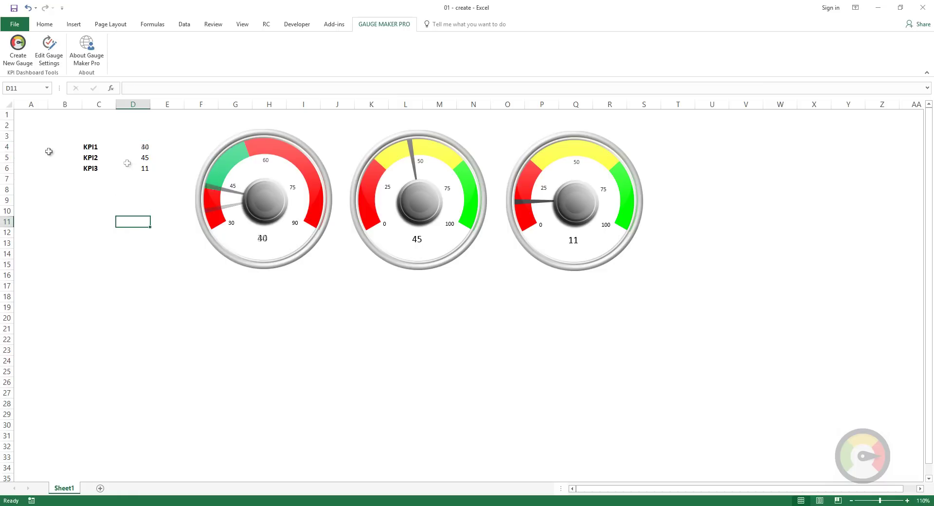
Step: Apply Skin 2 to GAUGE-02
click(51, 55)
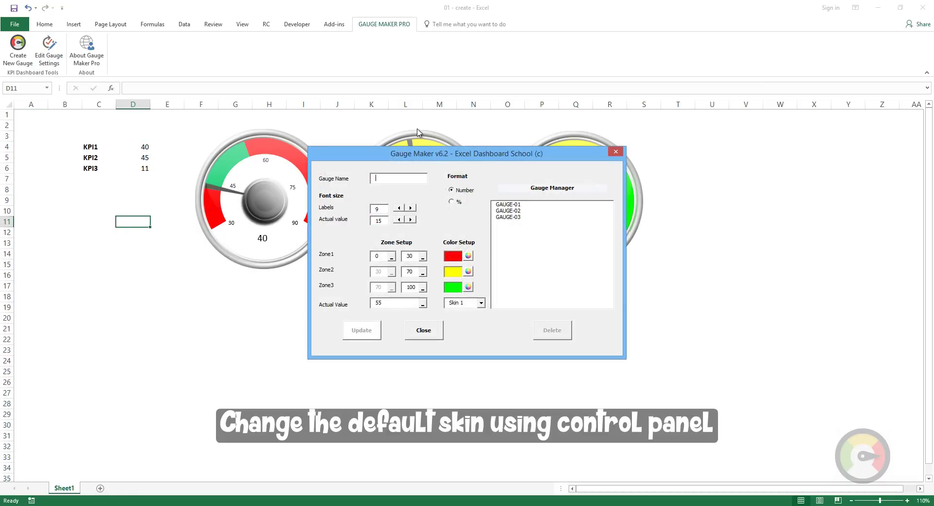
mouse_move(462, 157)
mouse_down()
mouse_move(583, 158)
mouse_move(589, 125)
mouse_up()
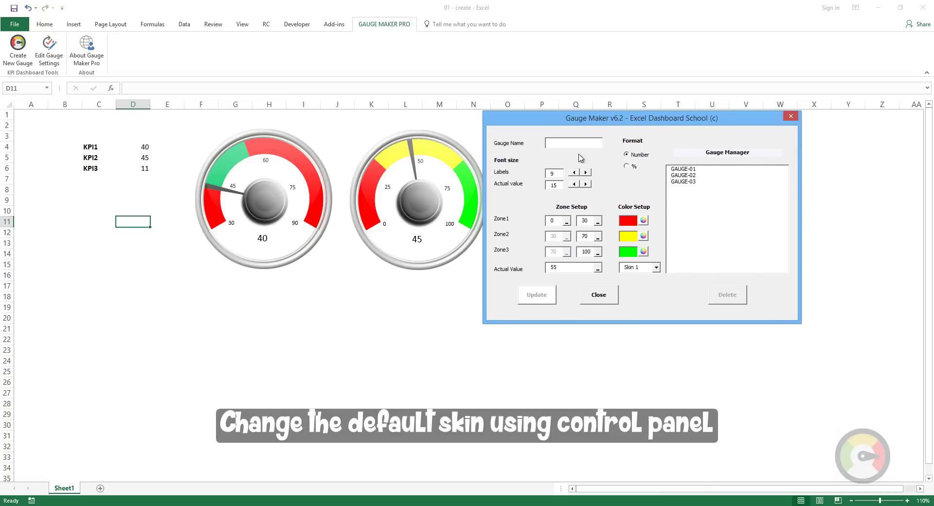
click(696, 176)
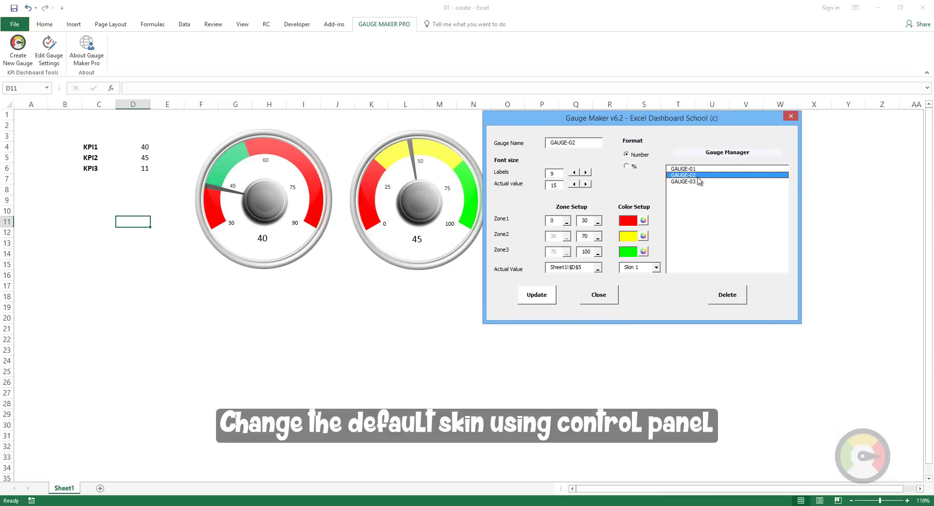
click(657, 268)
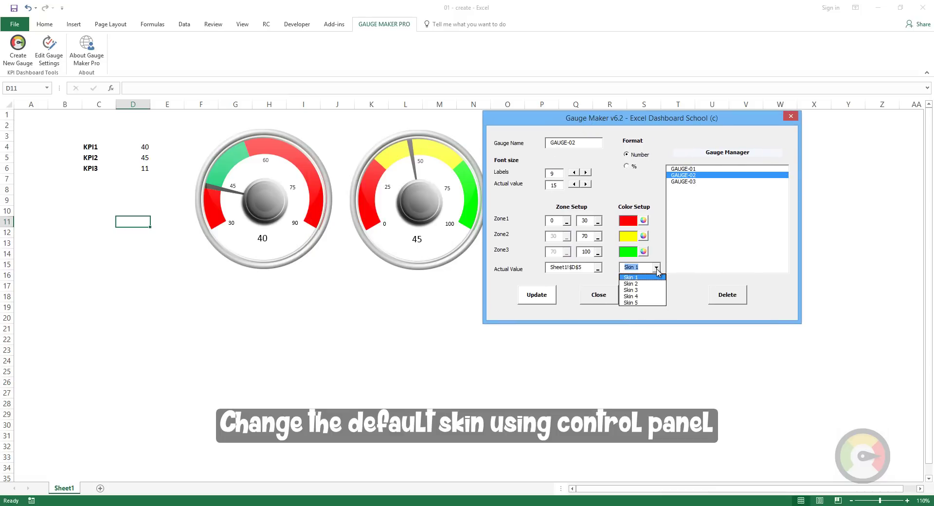
click(649, 284)
click(533, 298)
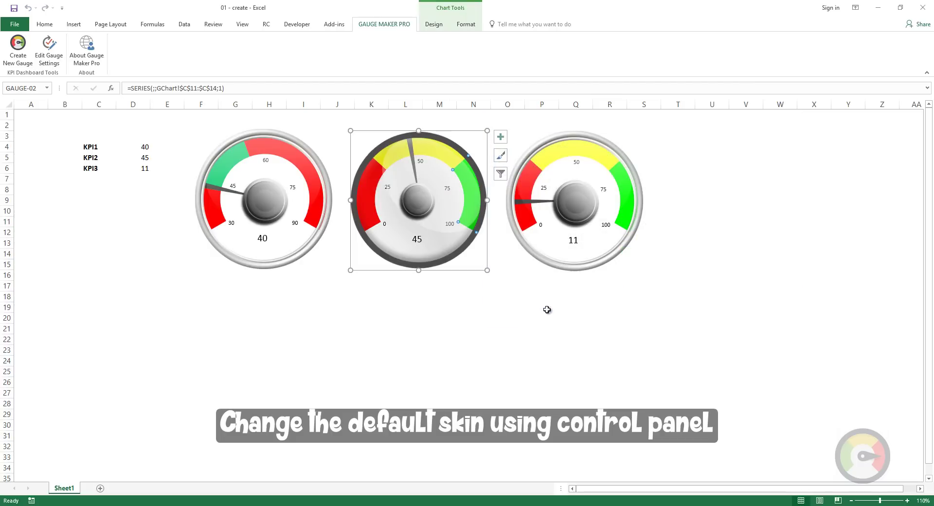
click(563, 348)
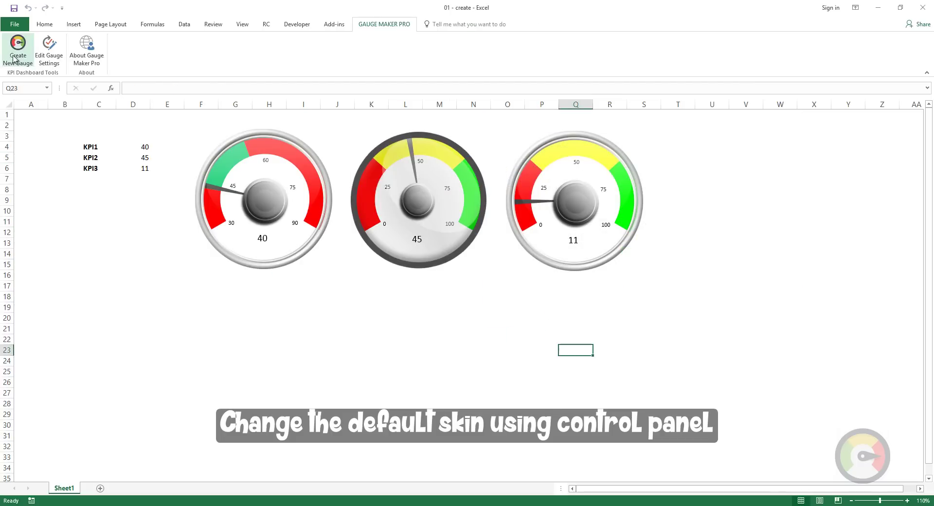
Step: Apply Skin 4 to GAUGE-03
click(49, 48)
click(516, 217)
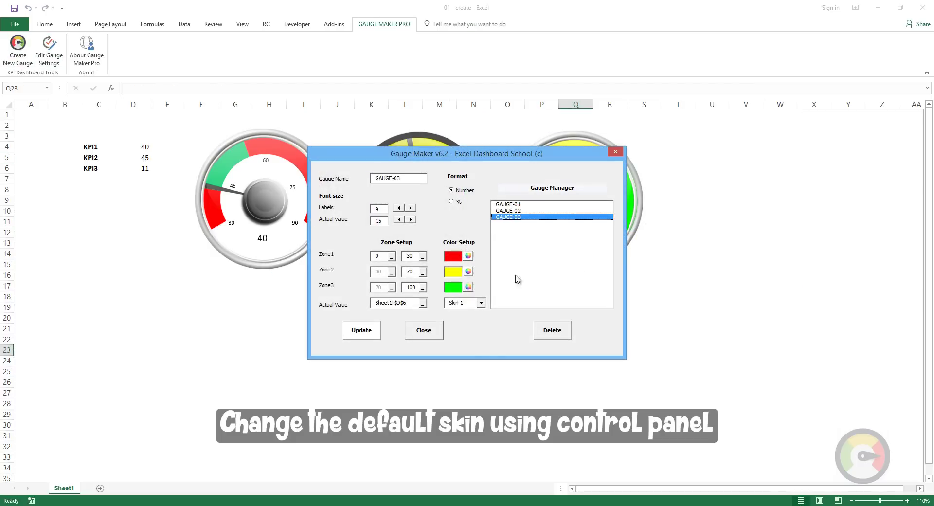
click(481, 303)
click(474, 336)
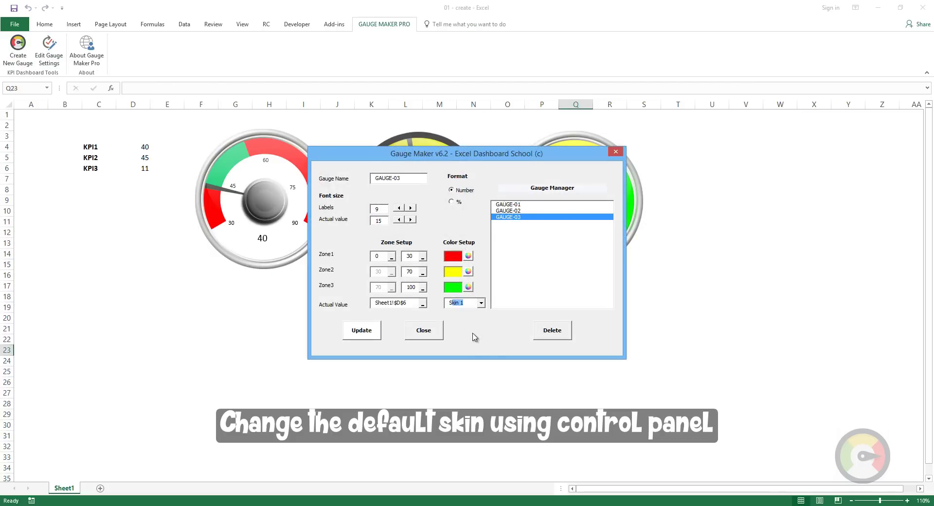
click(364, 334)
click(364, 345)
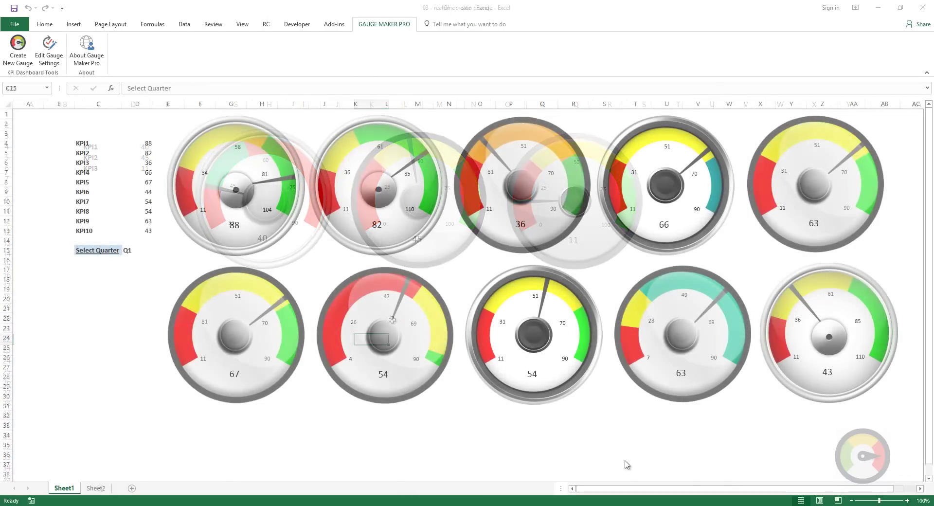
Step: Switch the D15 quarter selector through Q2, Q3, Q4 and Q1, ending on Q2
click(137, 252)
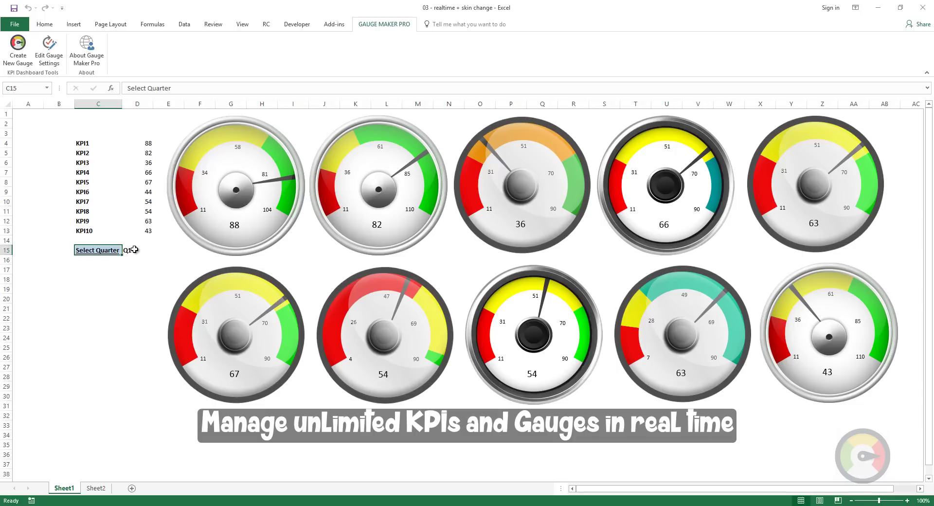
click(157, 250)
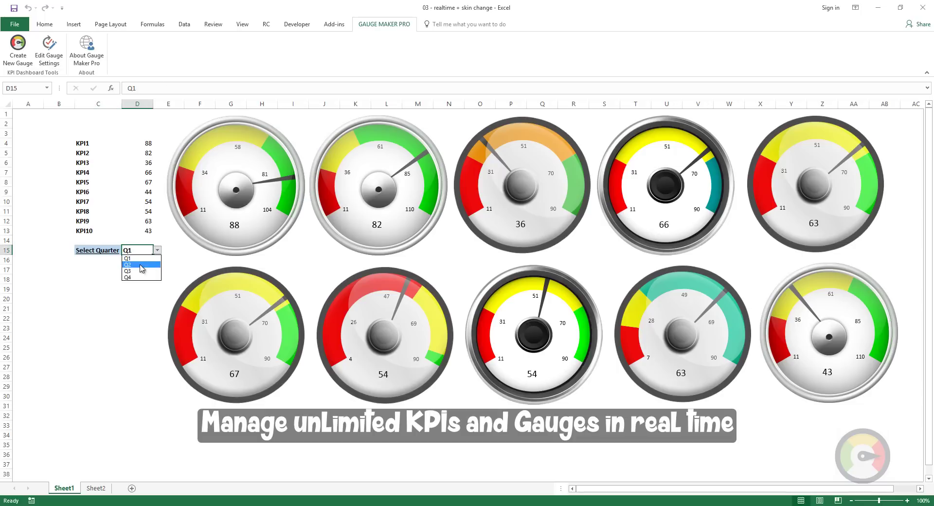
click(140, 265)
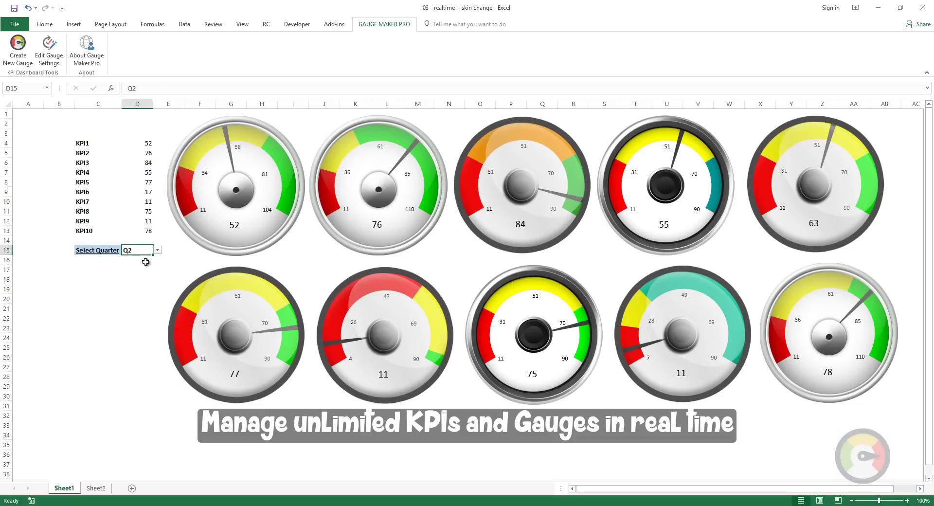
click(157, 250)
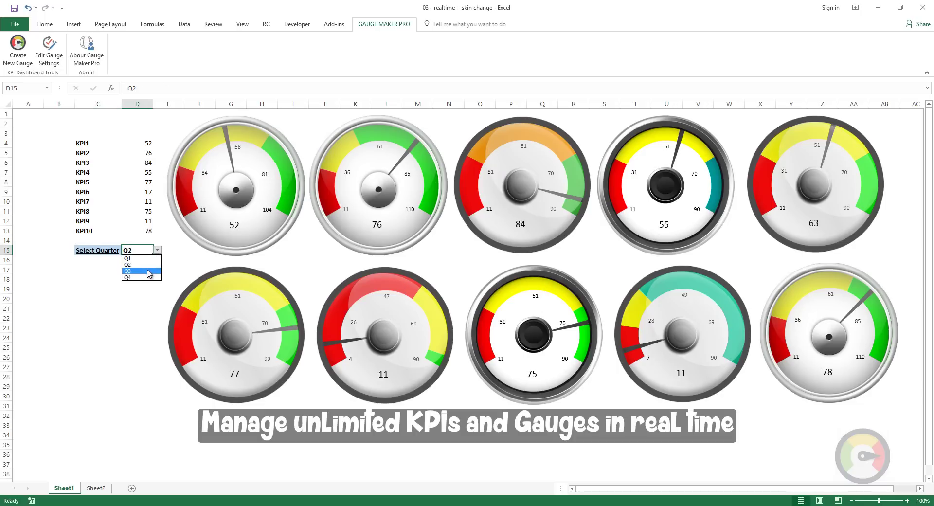
click(149, 271)
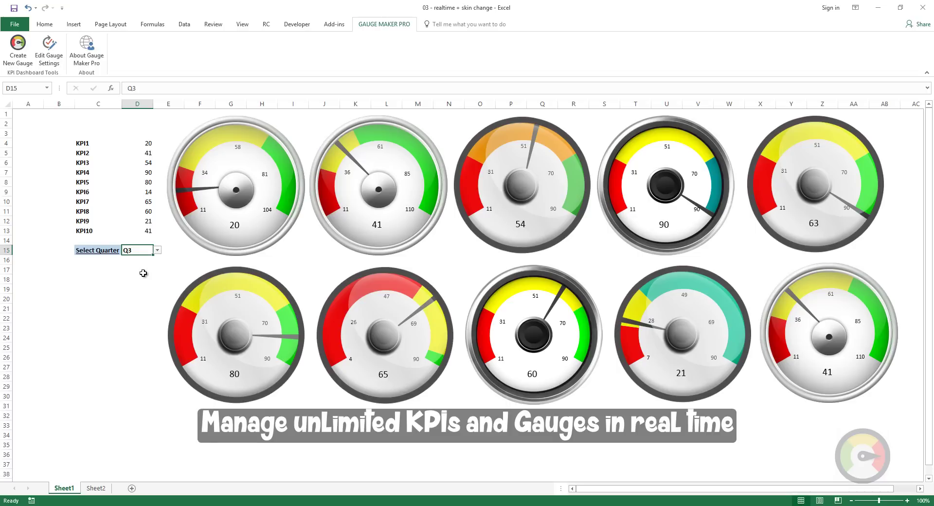
click(157, 250)
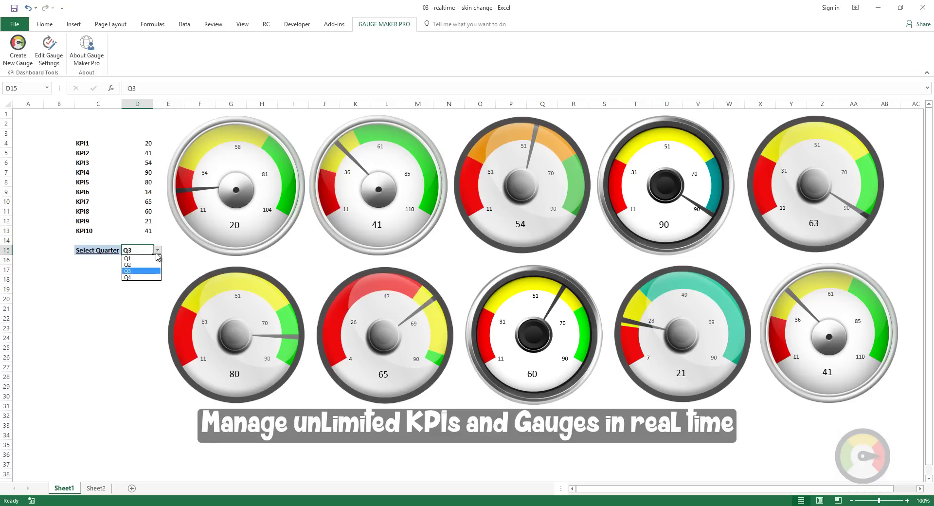
click(143, 275)
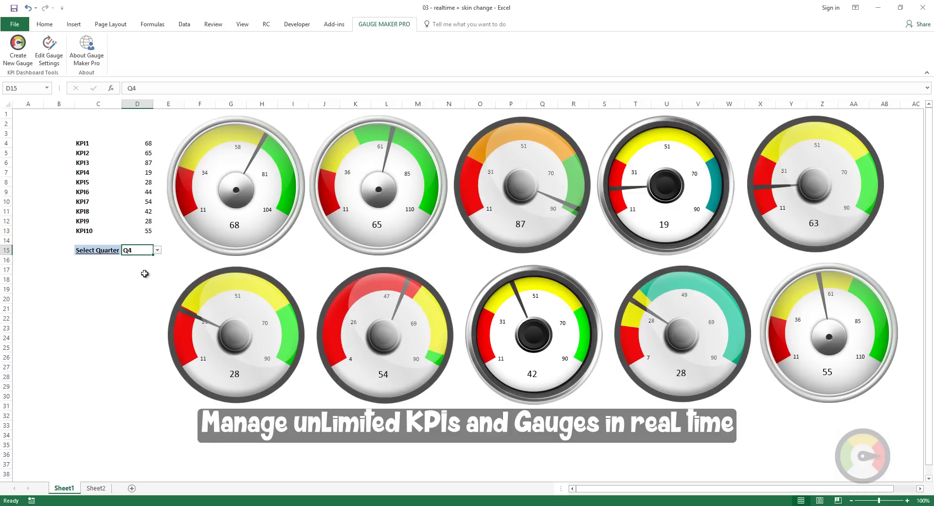
click(157, 251)
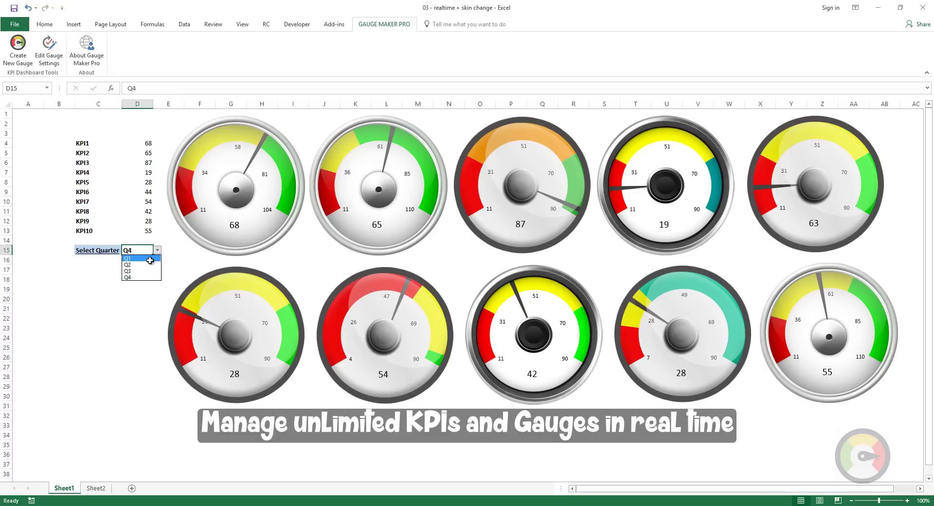
click(150, 259)
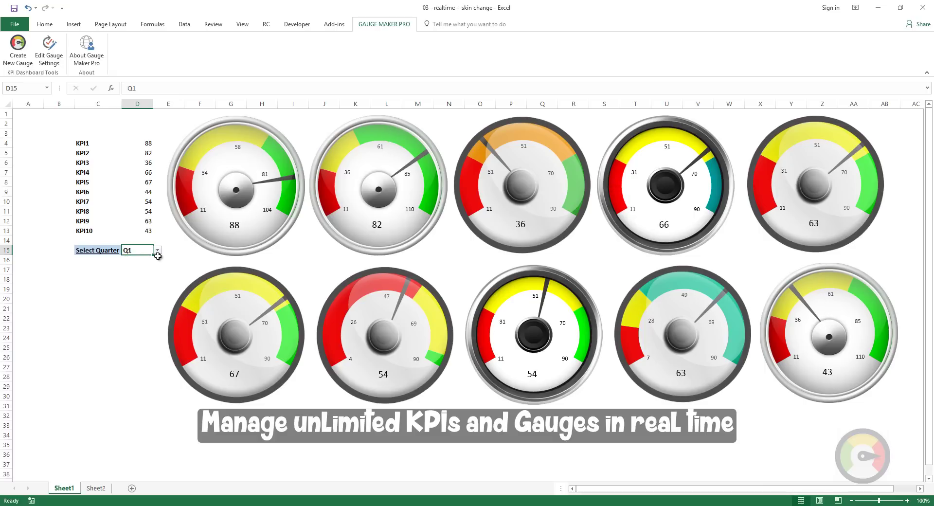
click(157, 250)
click(147, 265)
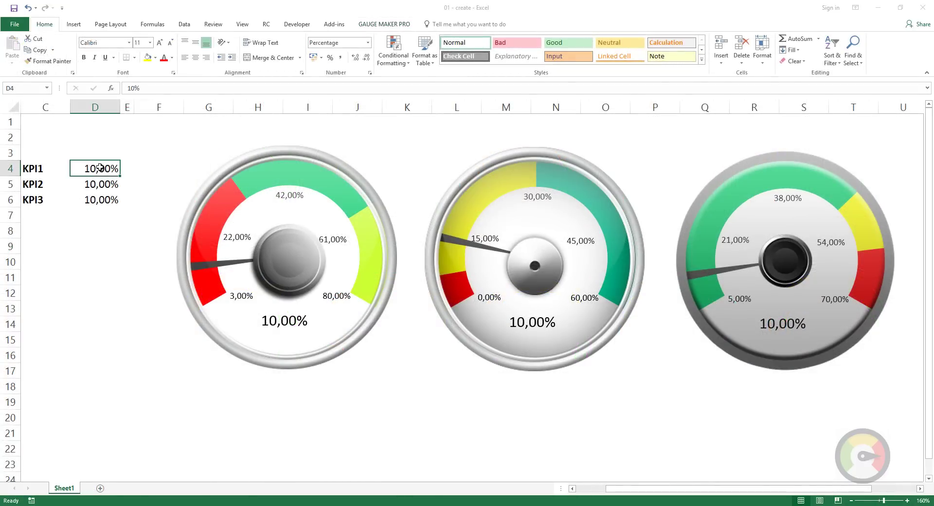
Step: Try KPI1 values 4,54%, 8% and 10% in D4, finishing at 25,87%
key(Delete)
text(4,)
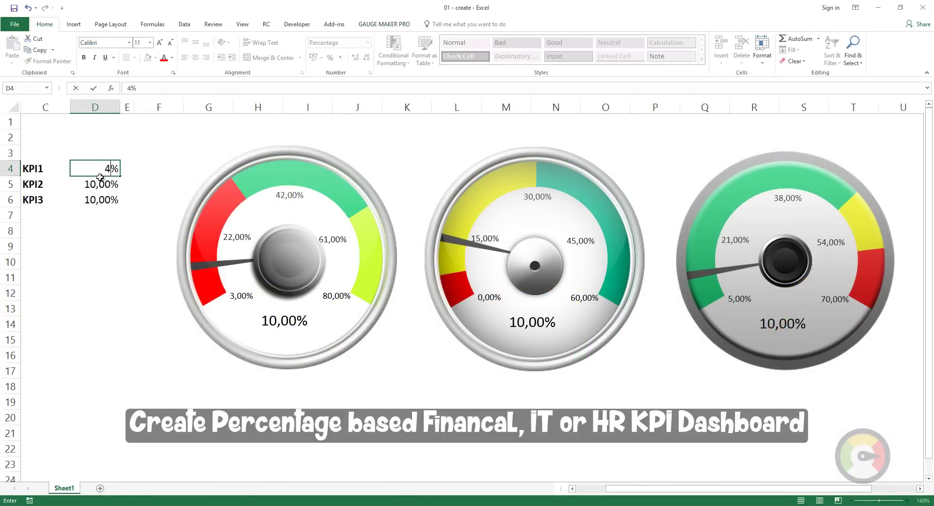
text(54)
key(Return)
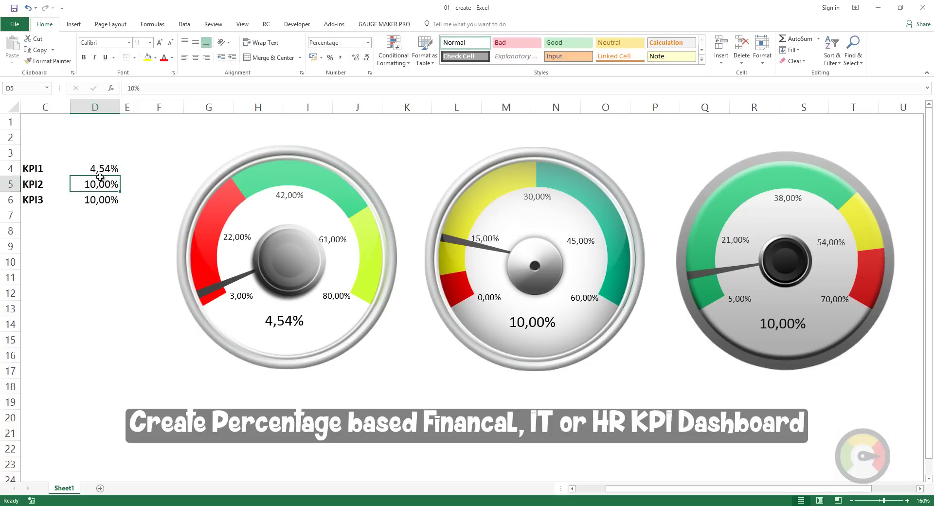
click(100, 175)
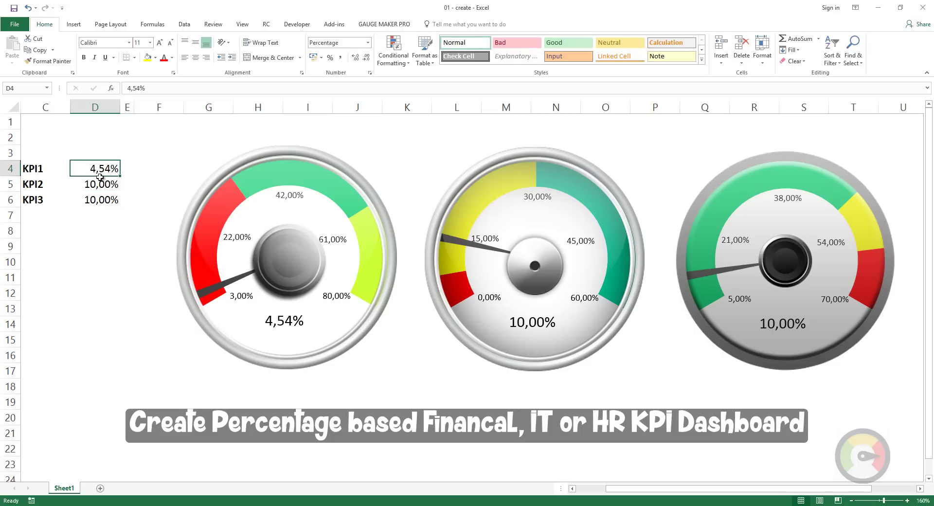
text(8)
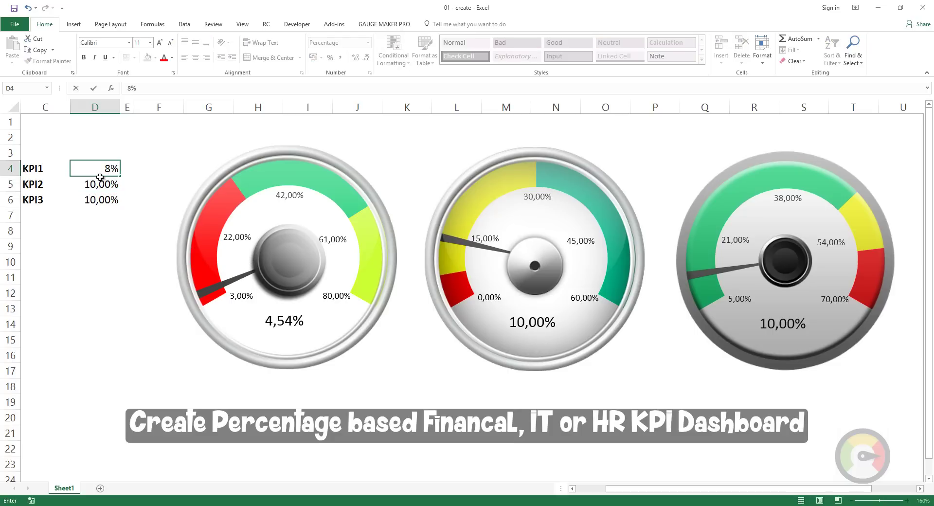
key(Return)
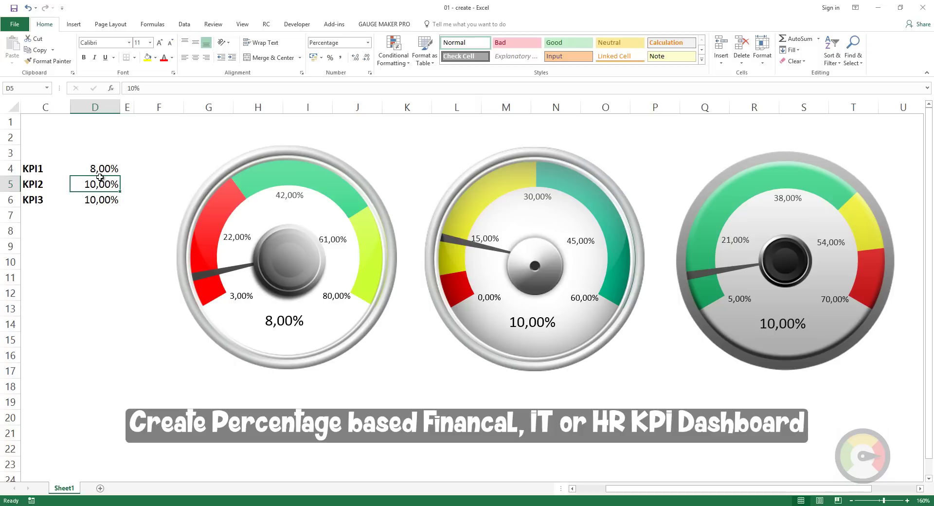
click(99, 171)
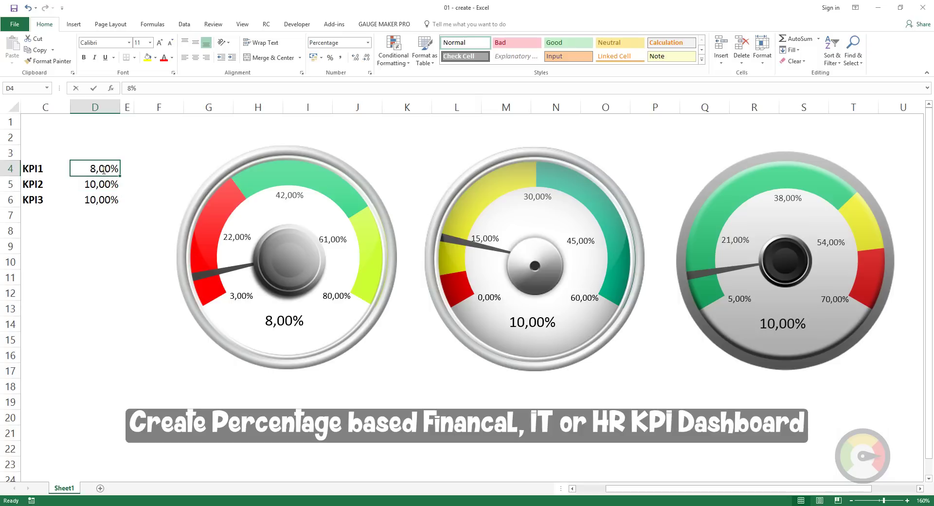
text(10)
click(90, 222)
key(Up)
key(Up)
key(Up)
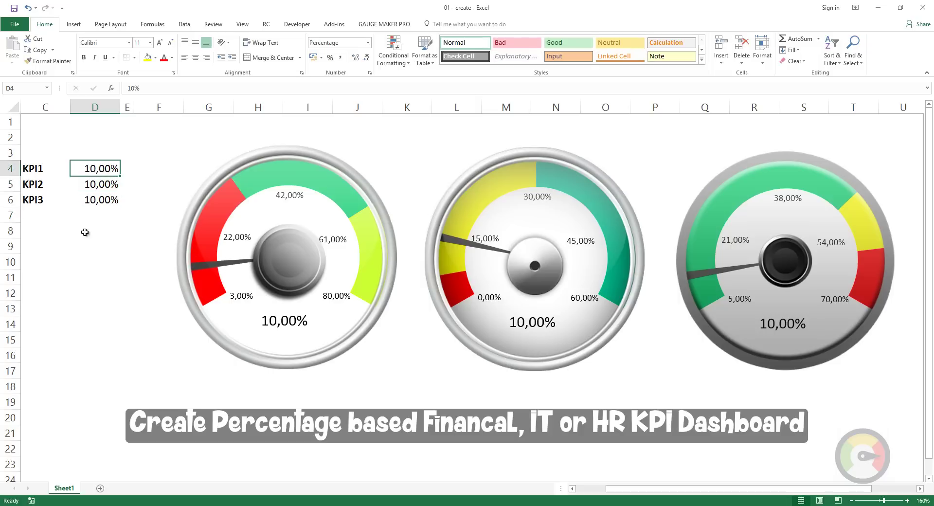
text(2)
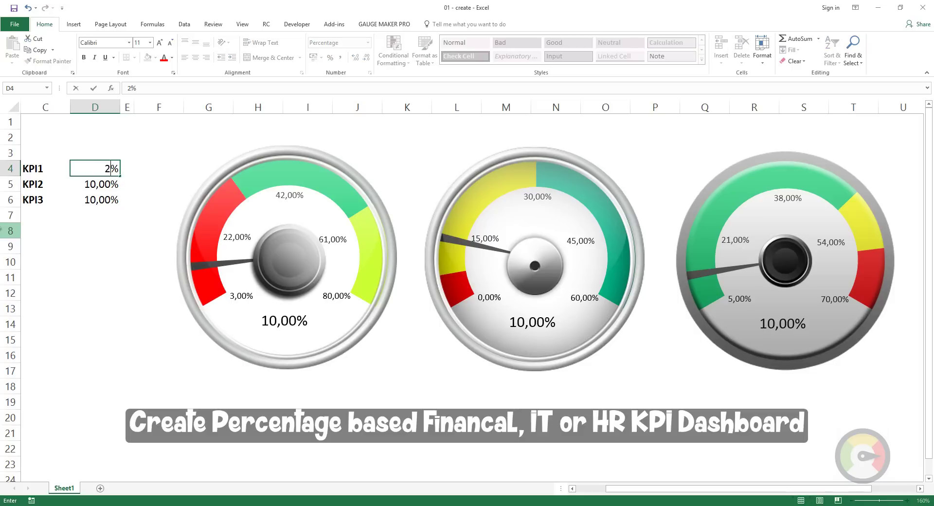
text(5,87)
key(Return)
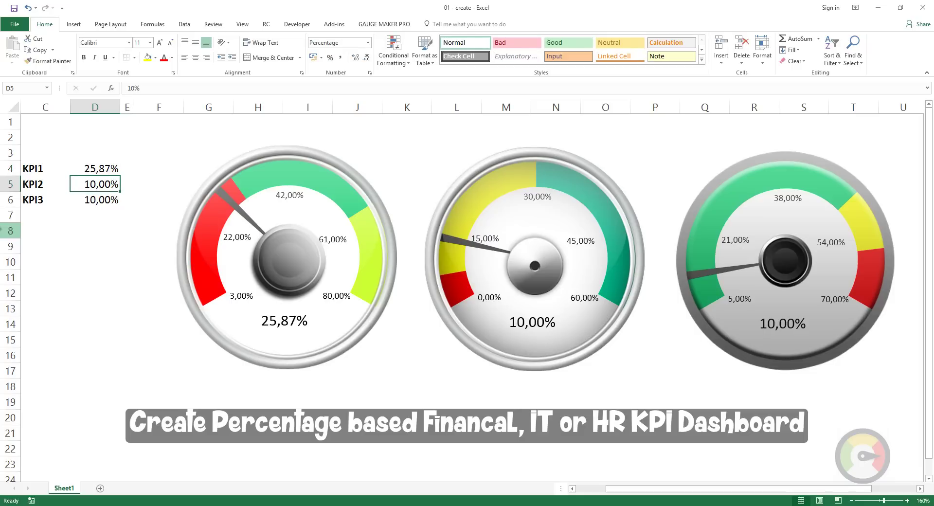
Step: Enter 38,78% for KPI2 and 55% for KPI3
text(38.)
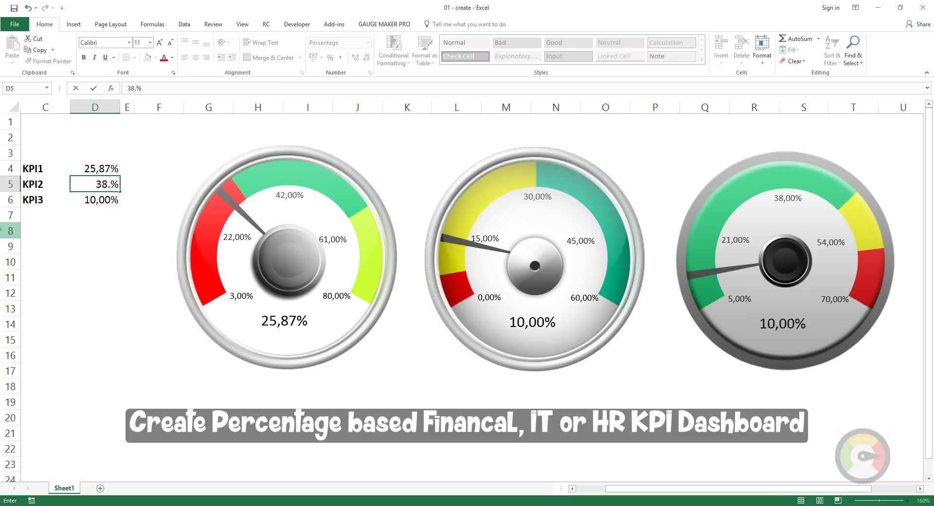
key(BackSpace)
text(,78)
key(Return)
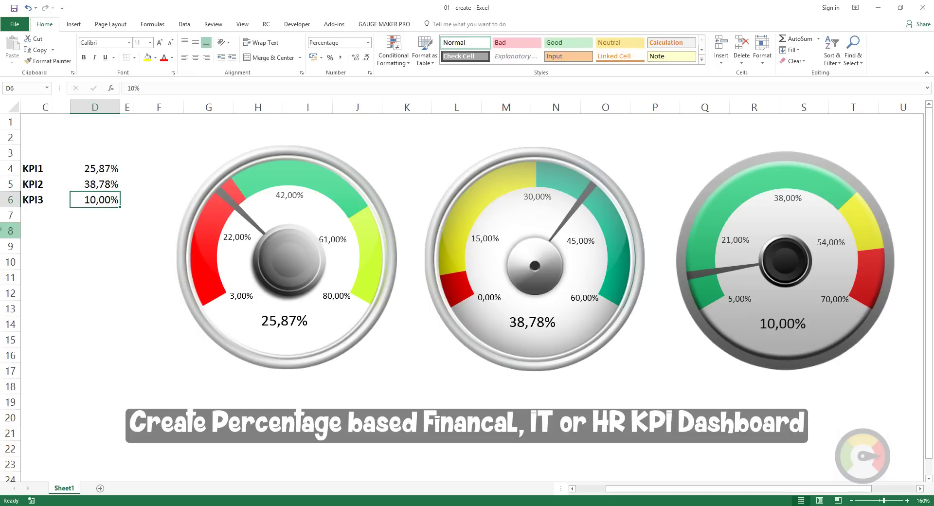
text(55)
key(Return)
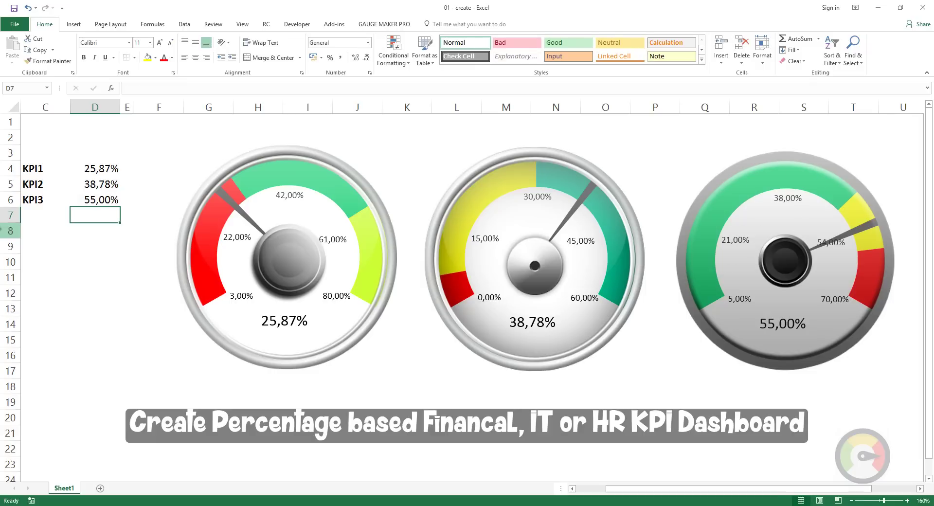
Step: Set KPI1 to 61%, KPI2 to 55% and KPI3 to 27,45%
key(Up)
key(Up)
key(Up)
text(61)
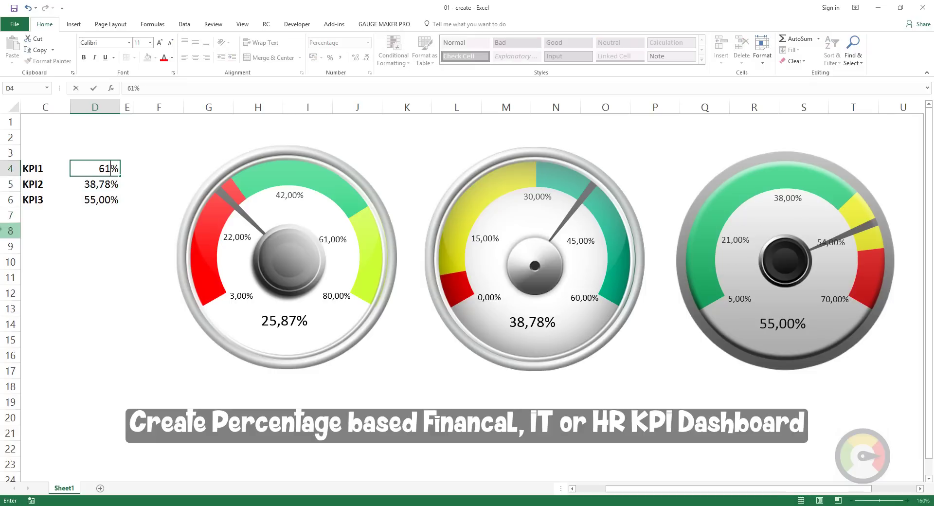
key(Return)
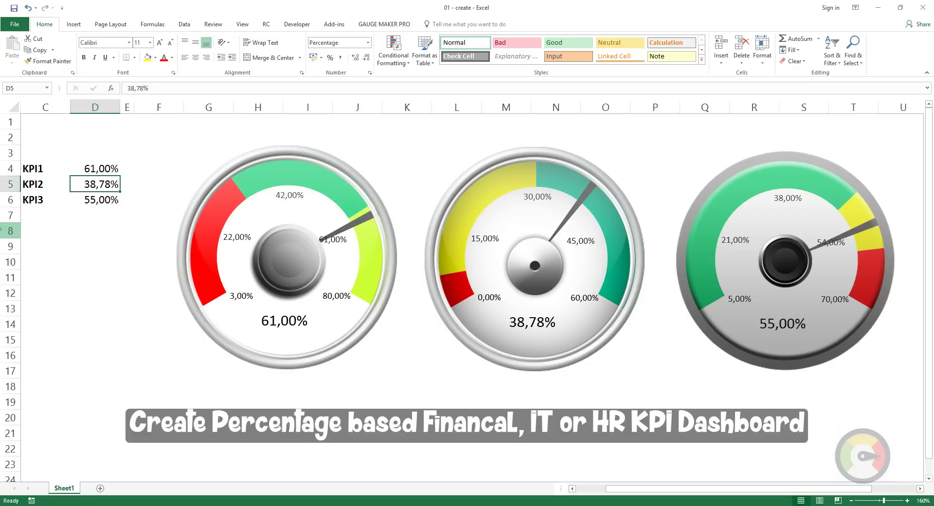
text(5)
text(5)
key(Return)
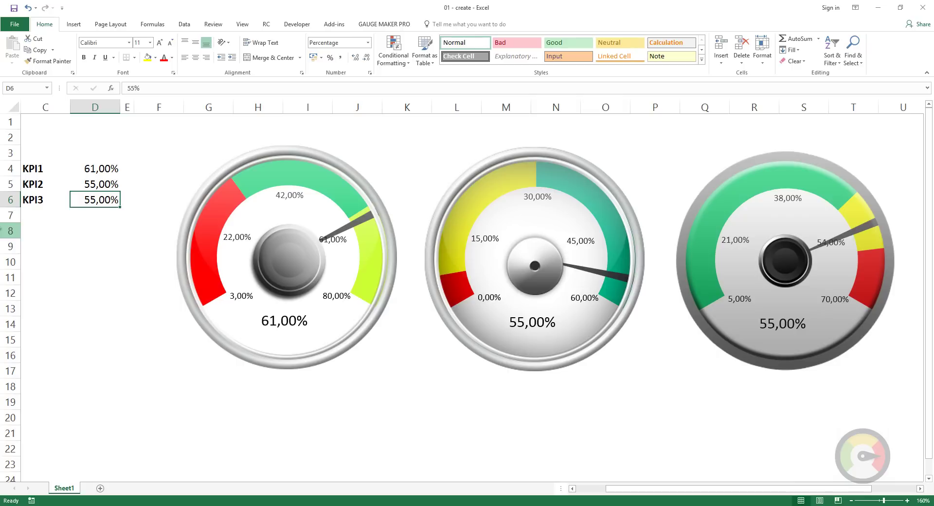
text(27)
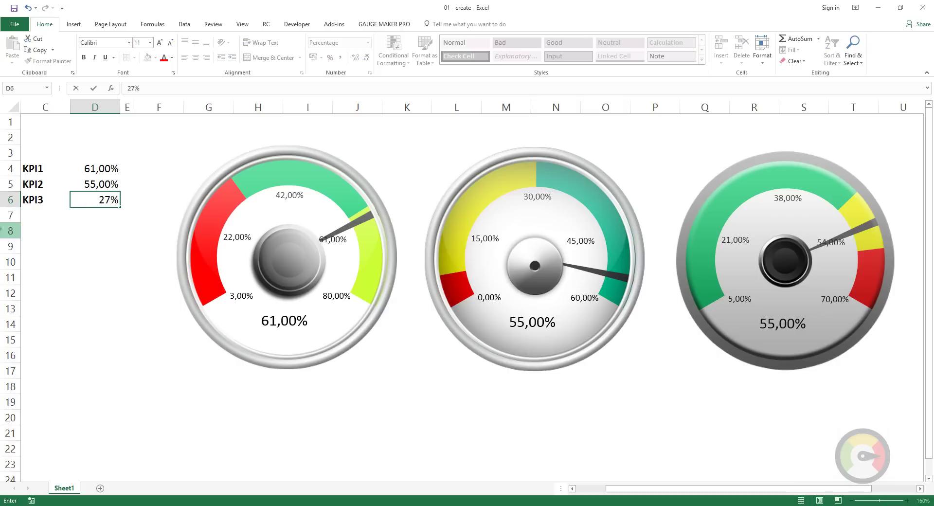
text(,45)
key(Return)
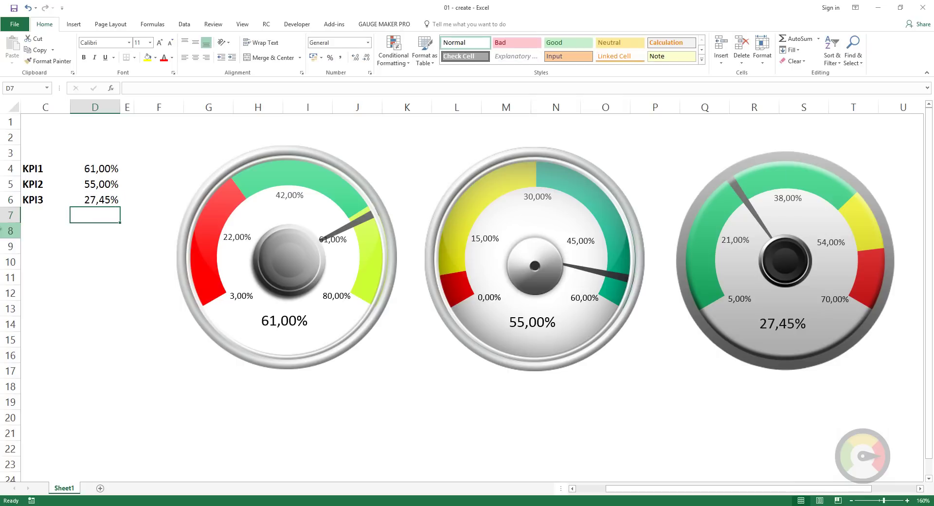